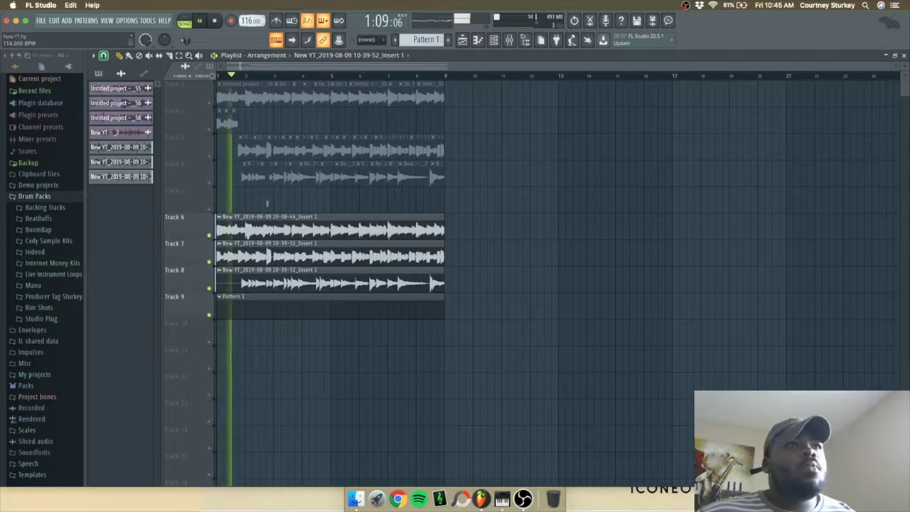
Set the project tempo to 120 BPM and restretch all channels to match.
{"action": "left_click_drag", "start_coordinate": [250, 21], "coordinate": [251, 20]}
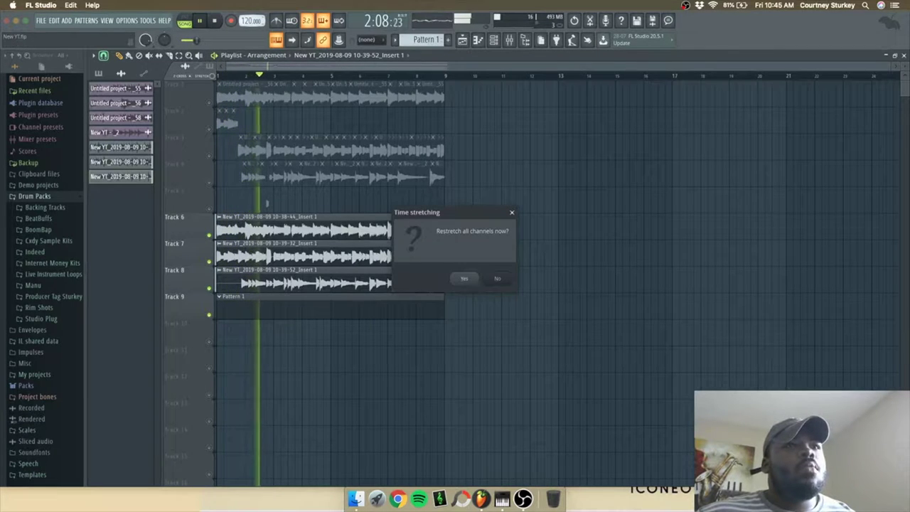
{"action": "key", "text": "Return"}
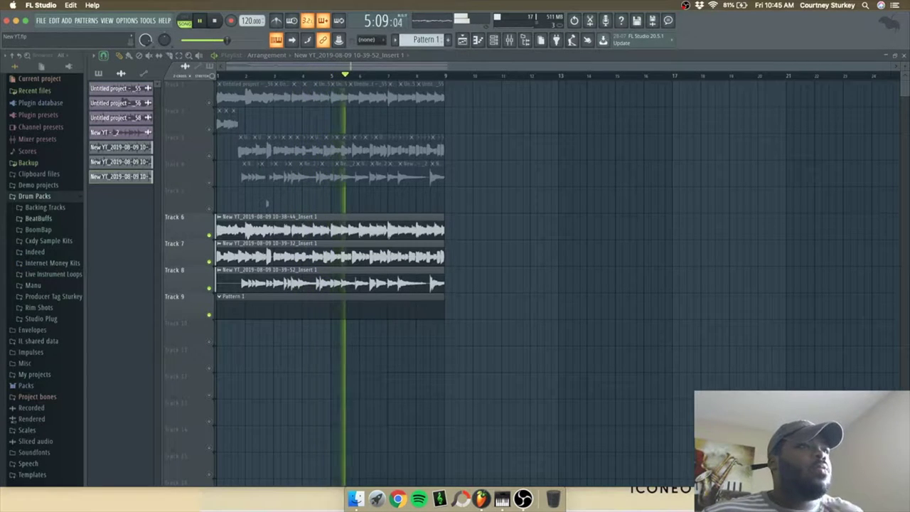
Load the High Hat sample from the Indeed drum pack into a new channel.
{"action": "left_click", "coordinate": [35, 252]}
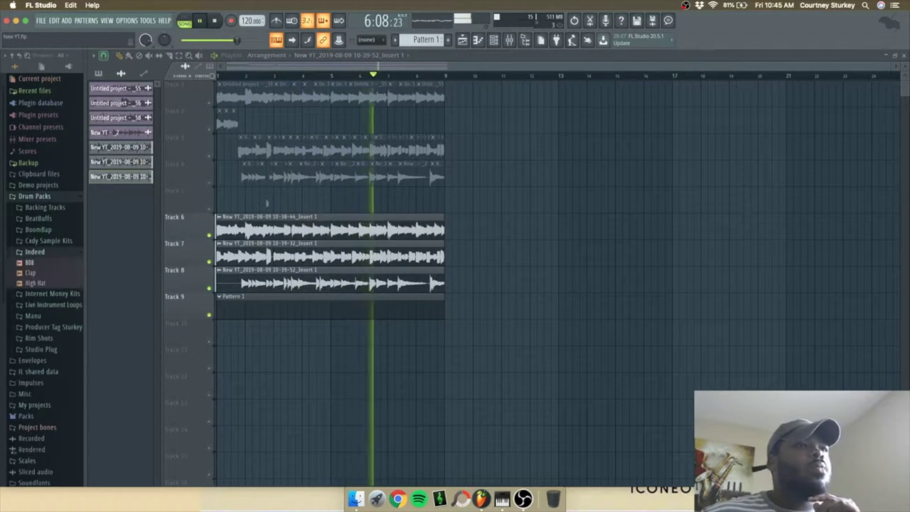
{"action": "right_click", "coordinate": [43, 282]}
{"action": "left_click", "coordinate": [76, 293]}
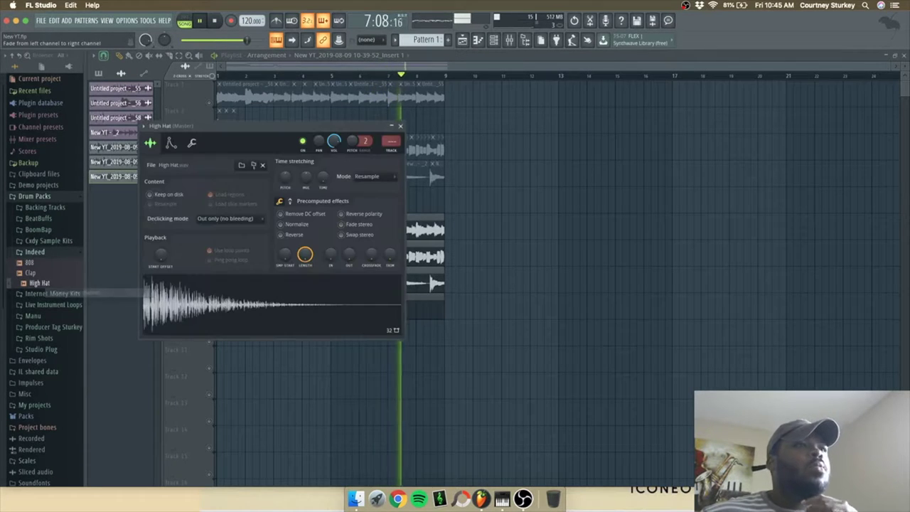
Raise the High Hat sample's trim, adjust its fade-out, and close its channel settings.
{"action": "left_click_drag", "start_coordinate": [390, 255], "coordinate": [390, 213]}
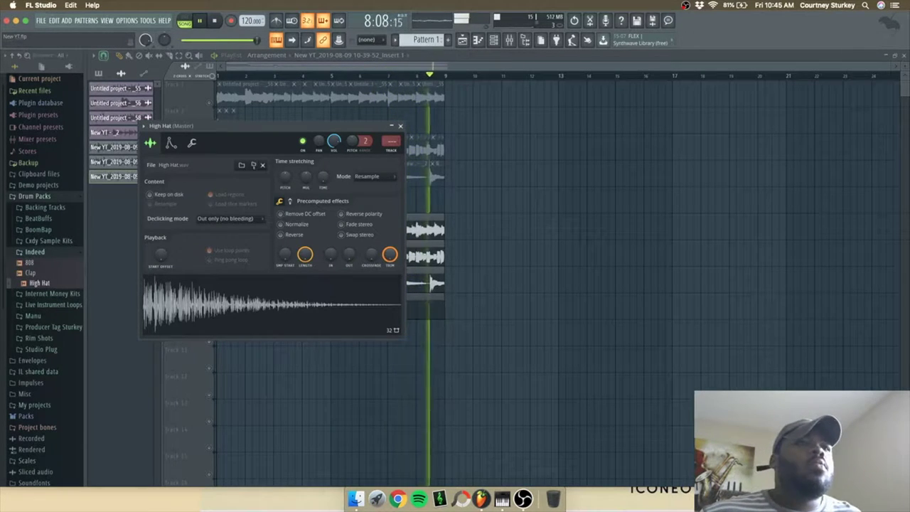
{"action": "left_click_drag", "start_coordinate": [349, 255], "coordinate": [331, 242]}
{"action": "left_click", "coordinate": [400, 126]}
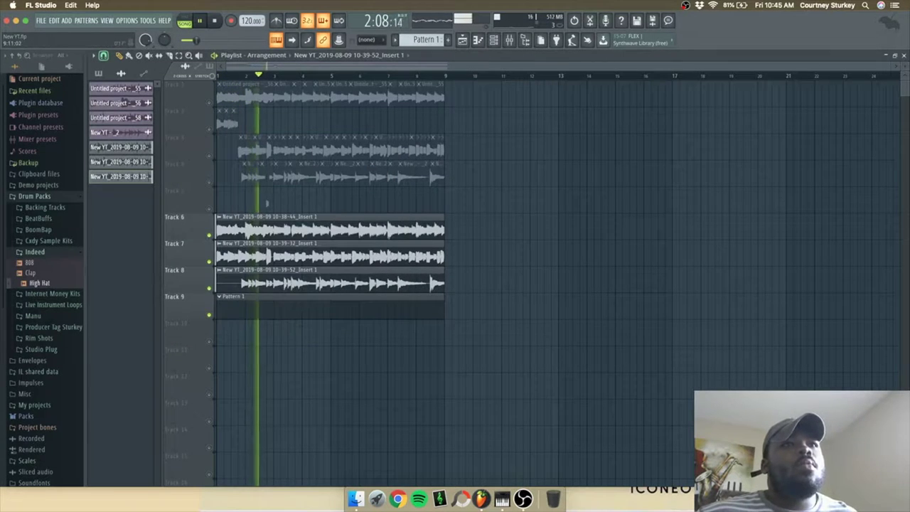
Show all channels in the channel rack and zip the selected audio clip channels.
{"action": "left_click", "coordinate": [493, 40]}
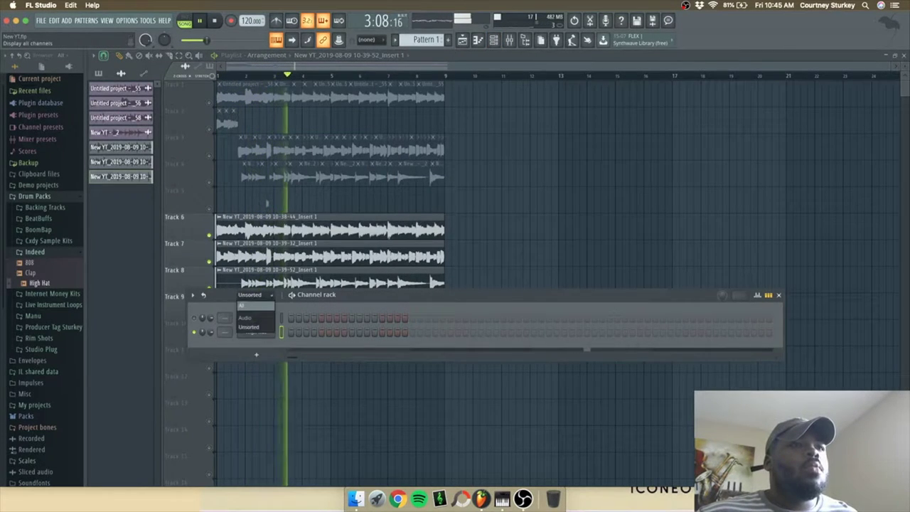
{"action": "left_click", "coordinate": [242, 305]}
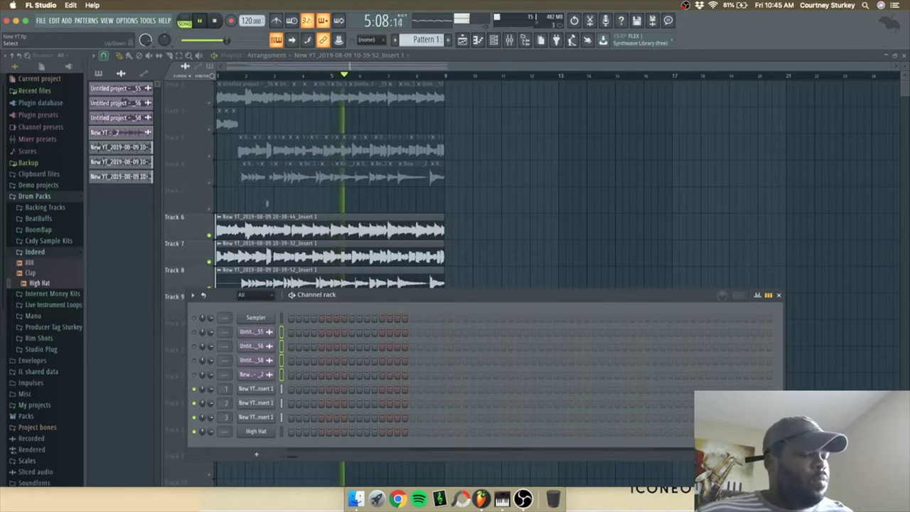
{"action": "key", "text": "alt+z"}
Fill each 2 steps of the High Hat channel in Pattern 1.
{"action": "right_click", "coordinate": [272, 380]}
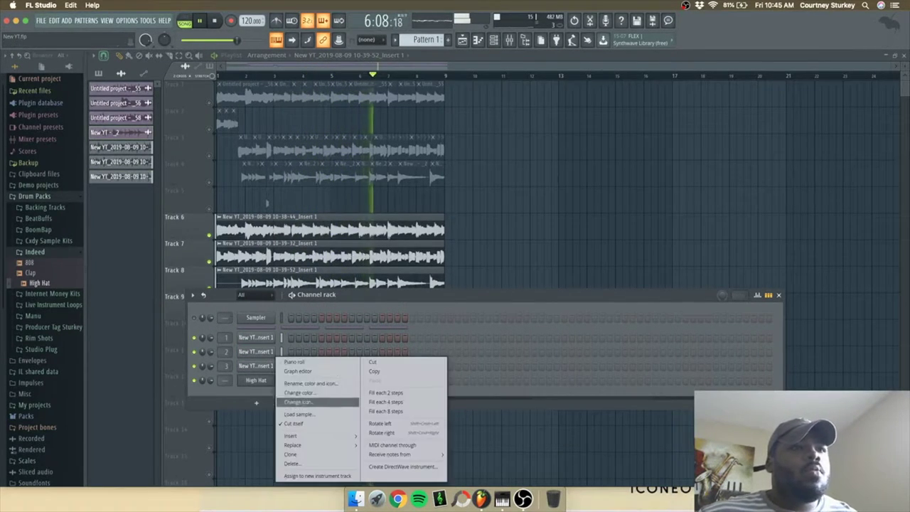
{"action": "left_click", "coordinate": [399, 393]}
{"action": "key", "text": "space"}
Duplicate the one-bar High Hat pattern in its piano roll until it fills eight bars, then close the piano roll.
{"action": "right_click", "coordinate": [272, 380]}
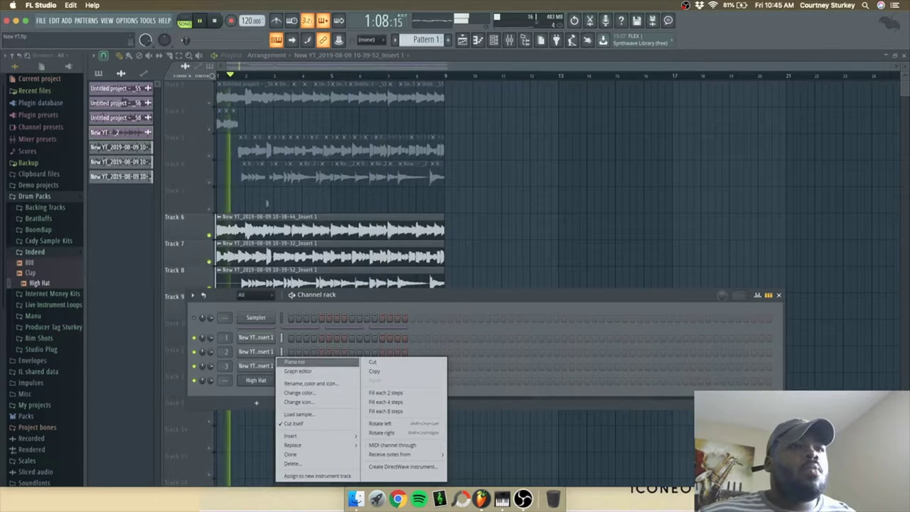
{"action": "left_click", "coordinate": [295, 362]}
{"action": "key", "text": "space"}
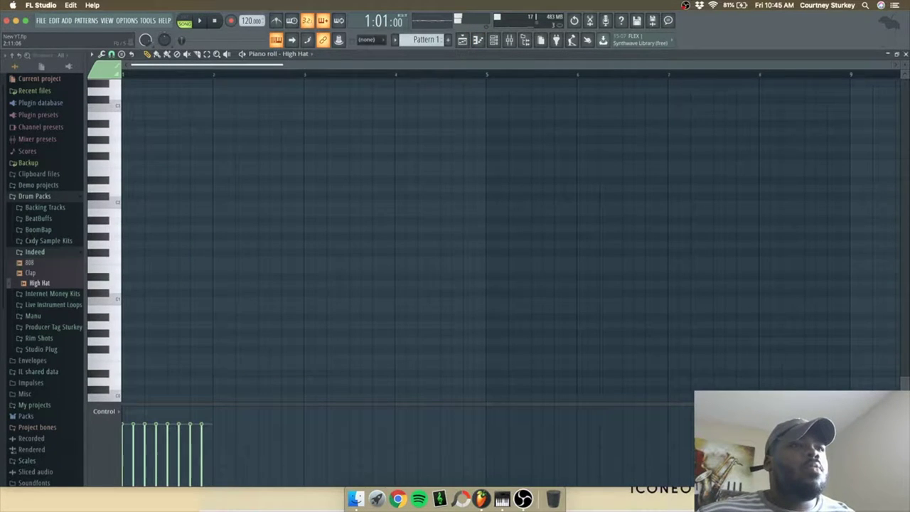
{"action": "left_click_drag", "start_coordinate": [904, 65], "coordinate": [905, 71]}
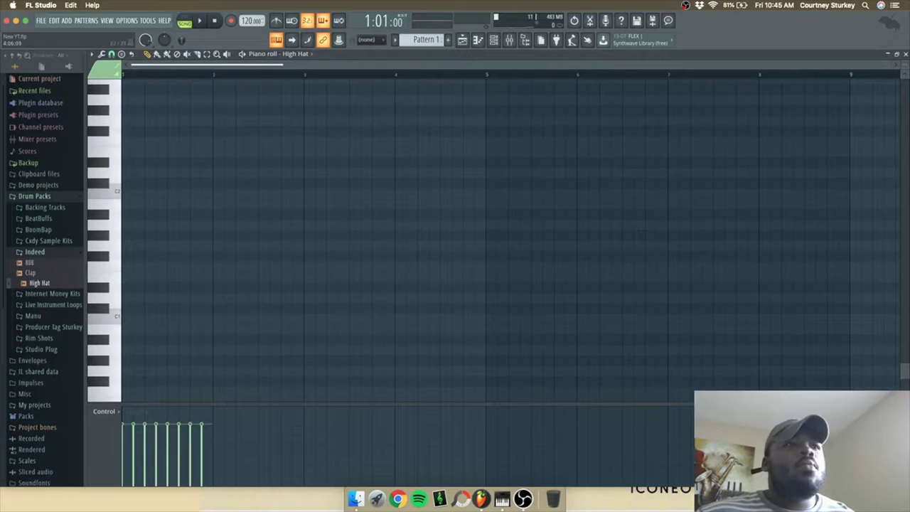
{"action": "scroll", "coordinate": [424, 142], "scroll_direction": "up", "scroll_amount": 15}
{"action": "scroll", "coordinate": [425, 142], "scroll_direction": "down", "scroll_amount": 3}
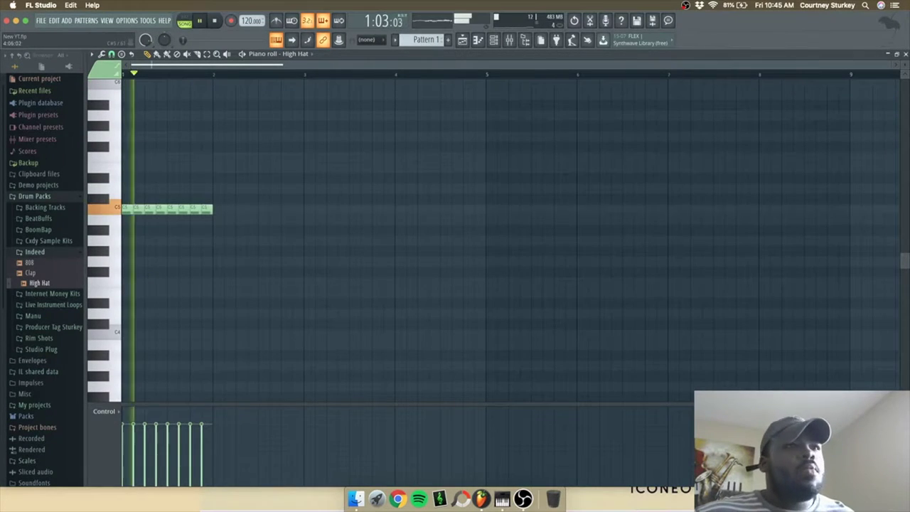
{"action": "key", "text": "super+b"}
{"action": "key", "text": "super+b"}
{"action": "key", "text": "super+b"}
{"action": "key", "text": "super+b"}
{"action": "key", "text": "super+b"}
{"action": "key", "text": "super+b"}
{"action": "key", "text": "super+b"}
{"action": "scroll", "coordinate": [677, 199], "scroll_direction": "down", "scroll_amount": 2}
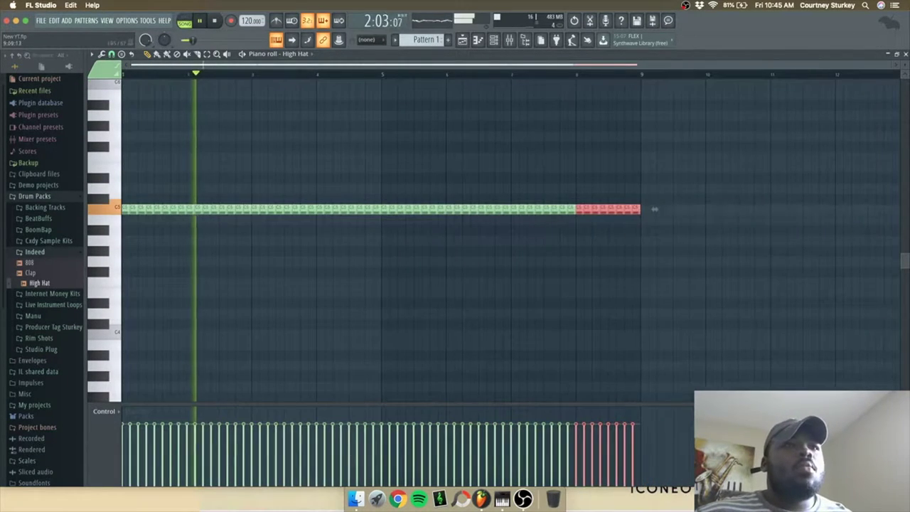
{"action": "left_click_drag", "start_coordinate": [671, 140], "coordinate": [178, 288]}
{"action": "key", "text": "super+d"}
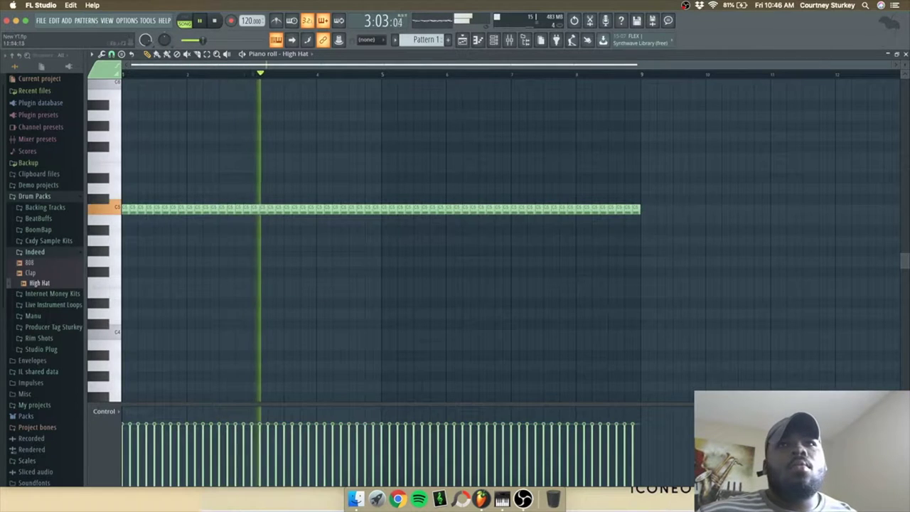
{"action": "left_click", "coordinate": [906, 54]}
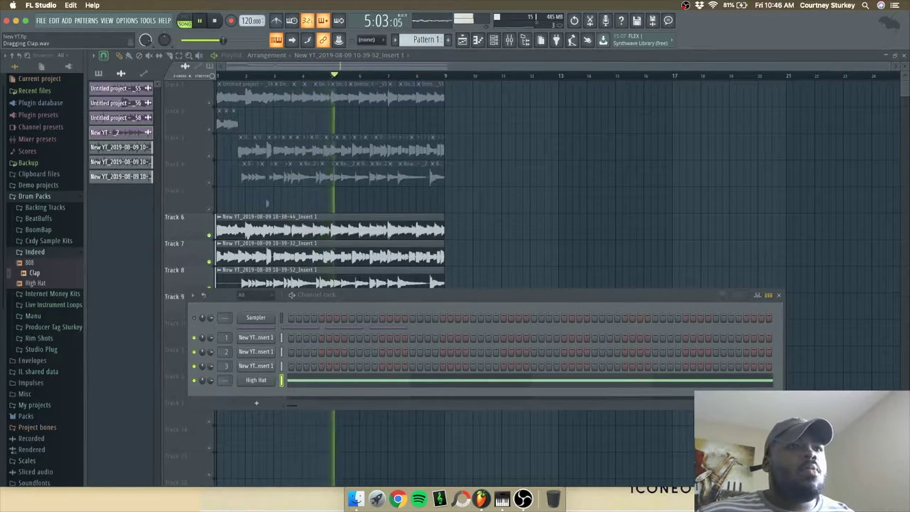
Add the Clap sample as a new channel and place its notes on beat three of all eight bars.
{"action": "left_click_drag", "start_coordinate": [34, 273], "coordinate": [321, 395]}
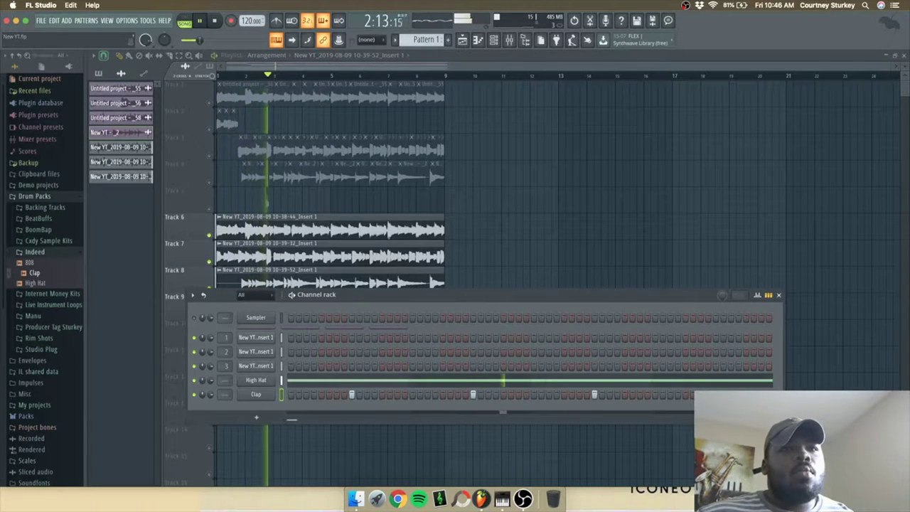
{"action": "right_click", "coordinate": [256, 394]}
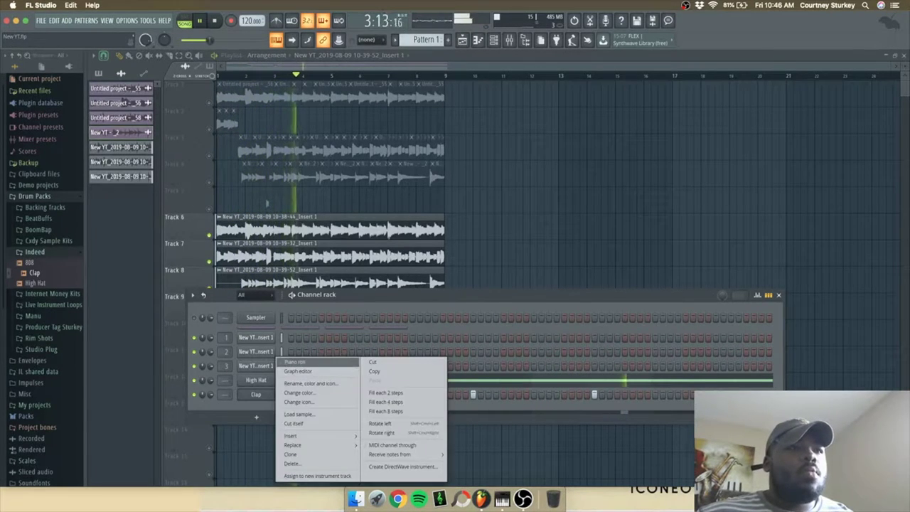
{"action": "left_click", "coordinate": [295, 363]}
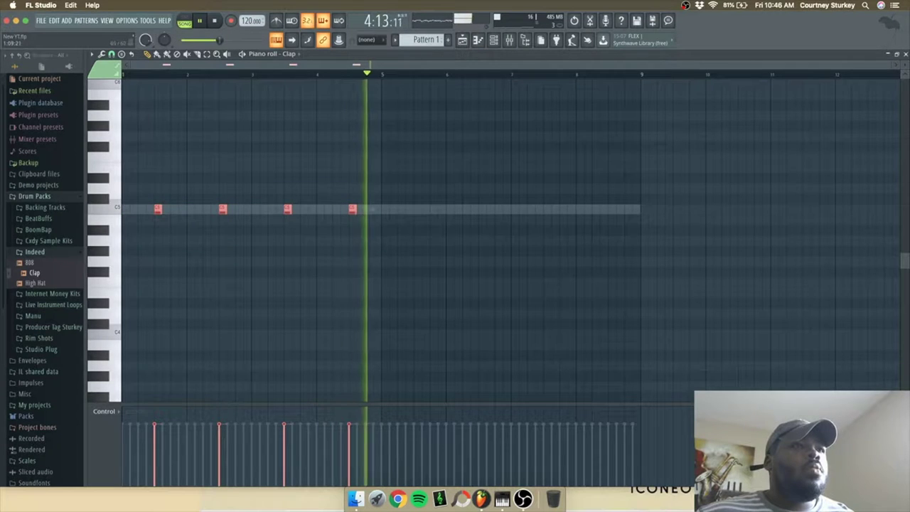
{"action": "left_click_drag", "start_coordinate": [158, 209], "coordinate": [418, 209]}
{"action": "left_click", "coordinate": [441, 281], "text": "super"}
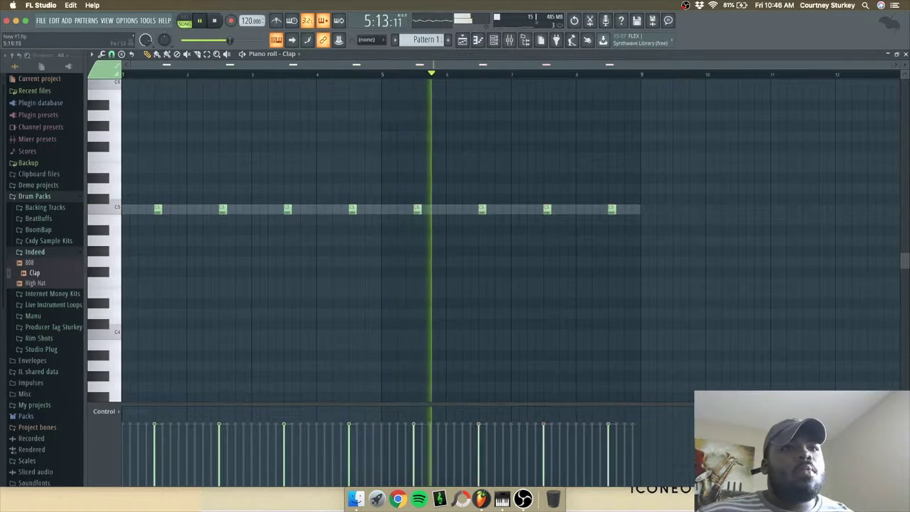
Raise the velocity of all Clap notes slightly and close the piano roll.
{"action": "key", "text": "super+a"}
{"action": "scroll", "coordinate": [441, 282], "scroll_direction": "up", "scroll_amount": 3}
{"action": "left_click", "coordinate": [845, 116], "text": "super"}
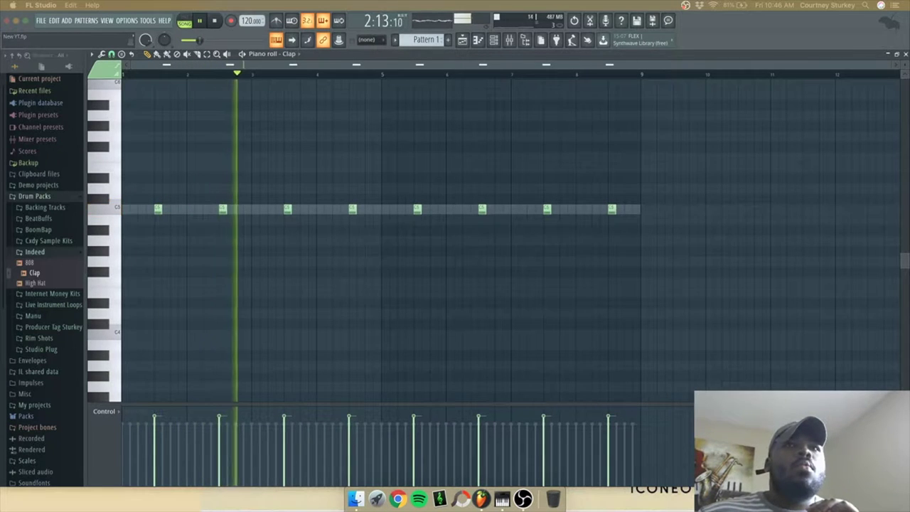
{"action": "key", "text": "Escape"}
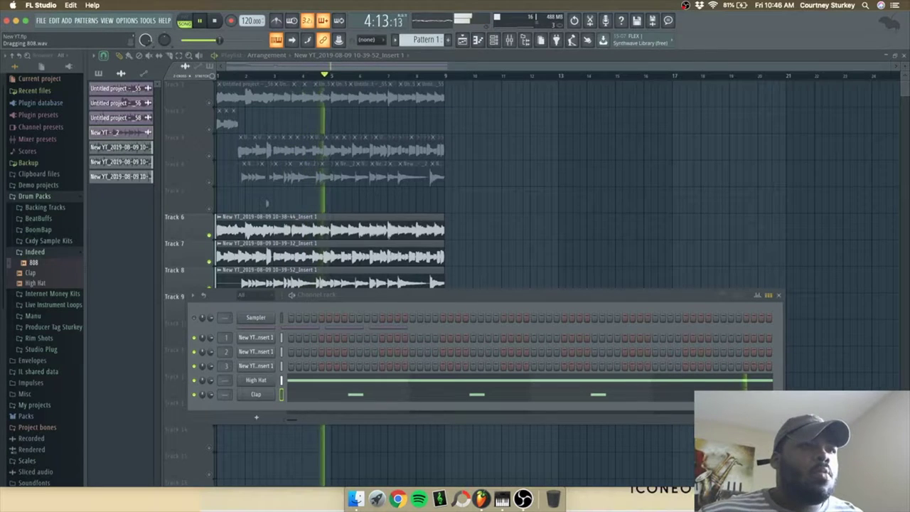
Add the 808 sample as a new channel and enter B5, G5 and G#5 note pairs across bars 1 to 6.
{"action": "left_click_drag", "start_coordinate": [34, 262], "coordinate": [256, 408]}
{"action": "right_click", "coordinate": [256, 409]}
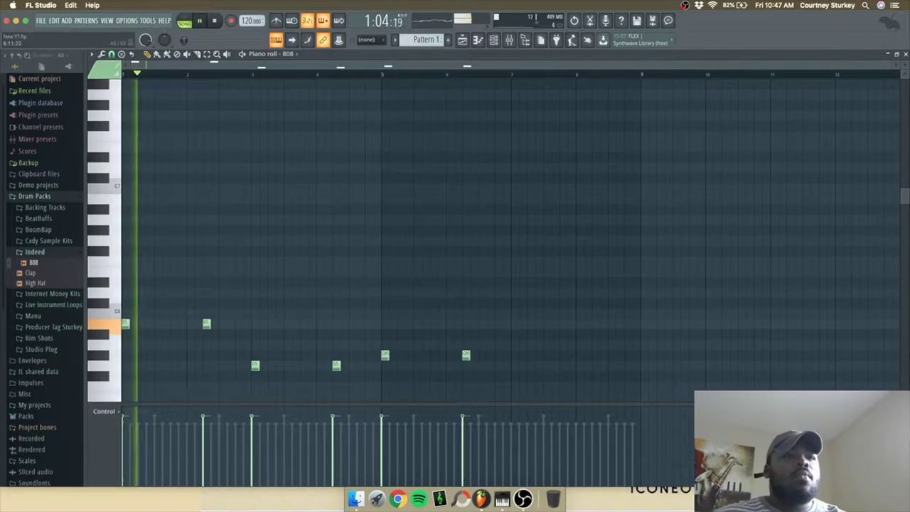
Move the two 808 notes in bars 5 and 6 up one semitone to A5.
{"action": "left_click_drag", "start_coordinate": [489, 340], "coordinate": [370, 381], "text": "super"}
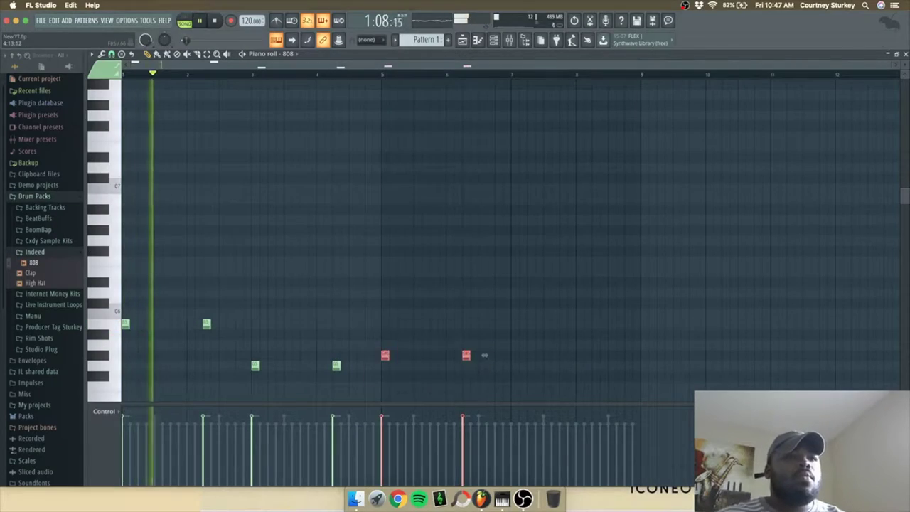
{"action": "left_click_drag", "start_coordinate": [467, 354], "coordinate": [467, 345]}
{"action": "left_click", "coordinate": [475, 345], "text": "super"}
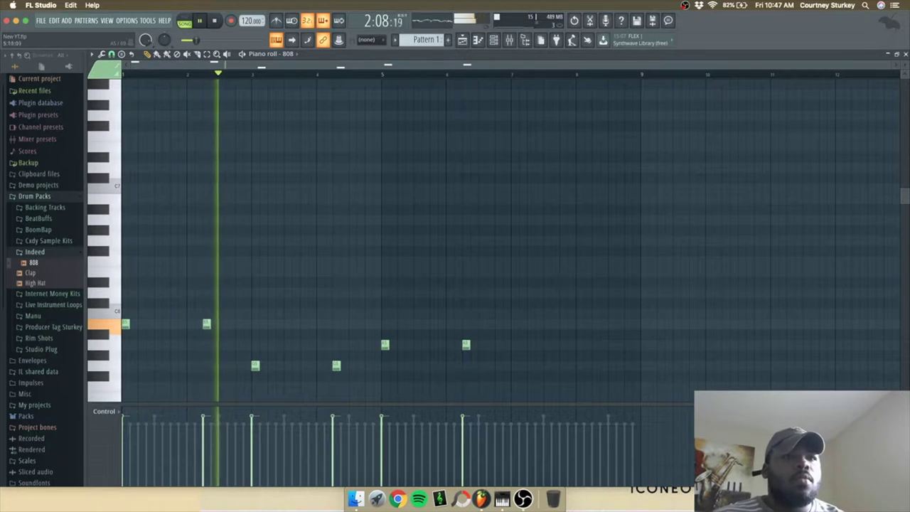
Add an A5 note late in bar 5 and raise the velocity of all 808 notes to maximum.
{"action": "left_click", "coordinate": [433, 345]}
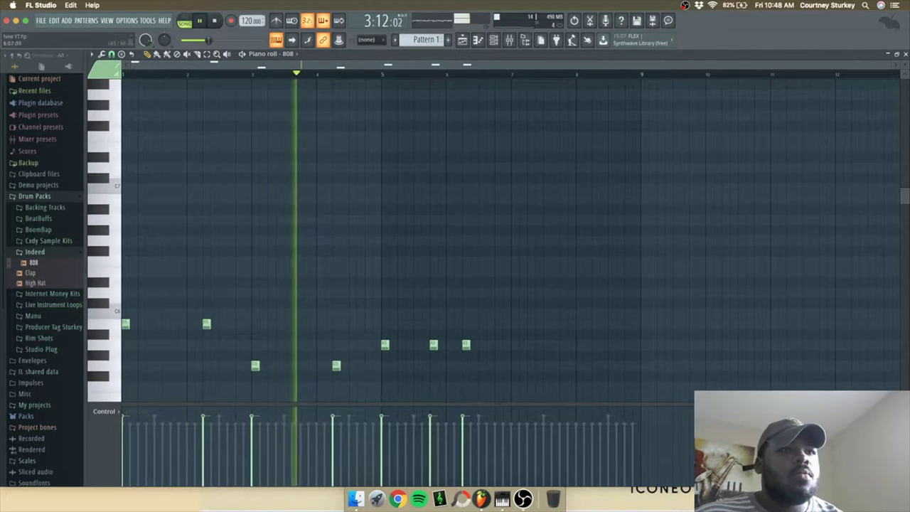
{"action": "key", "text": "super+a"}
{"action": "key", "text": "super+c"}
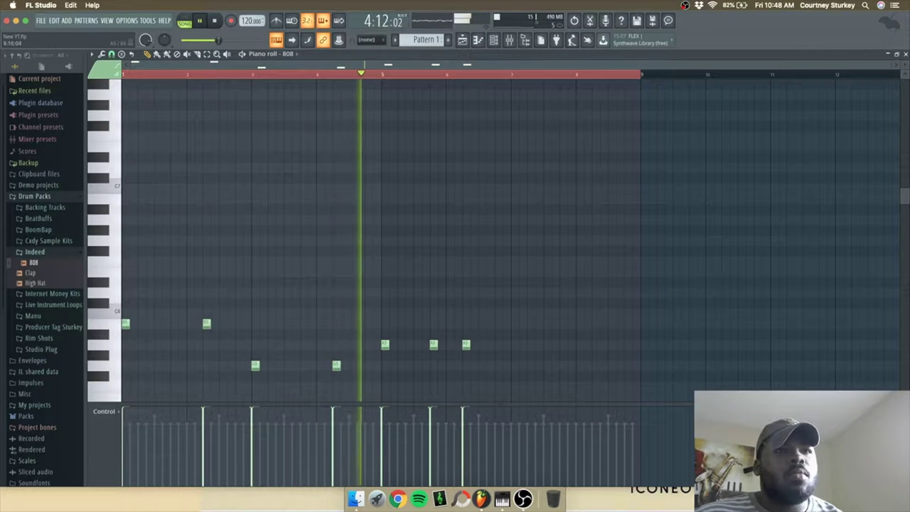
Delete the late A5 note in bar 5 and add G5 notes at the start of bar 7 and on beat two of bar 8.
{"action": "right_click", "coordinate": [434, 345]}
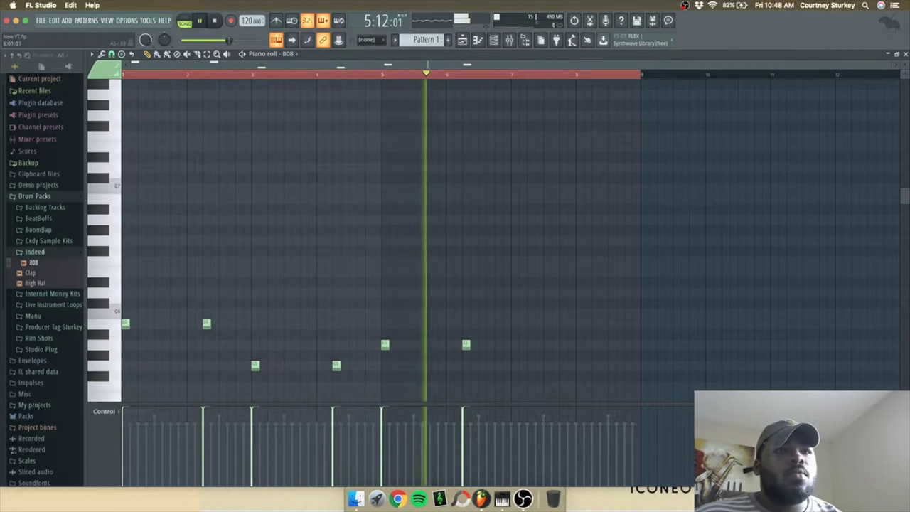
{"action": "left_click", "coordinate": [506, 345]}
{"action": "right_click", "coordinate": [506, 345]}
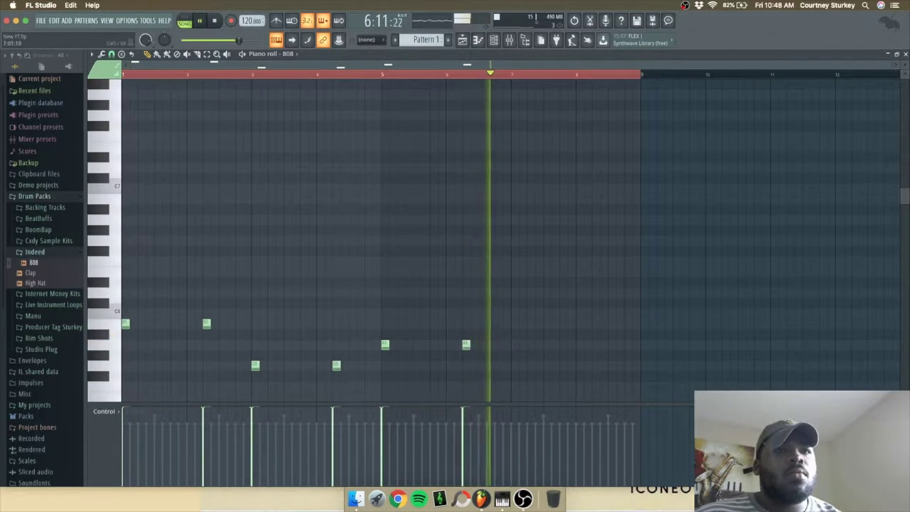
{"action": "left_click", "coordinate": [513, 365]}
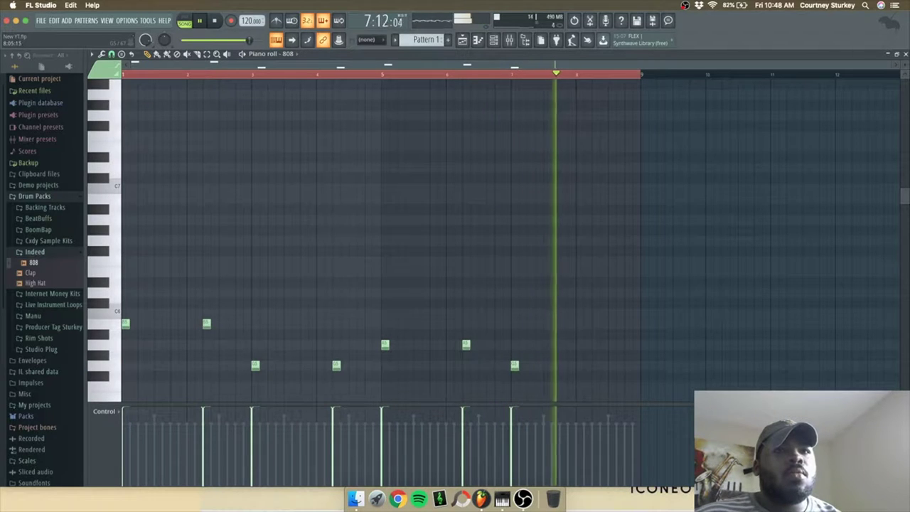
{"action": "left_click", "coordinate": [596, 366]}
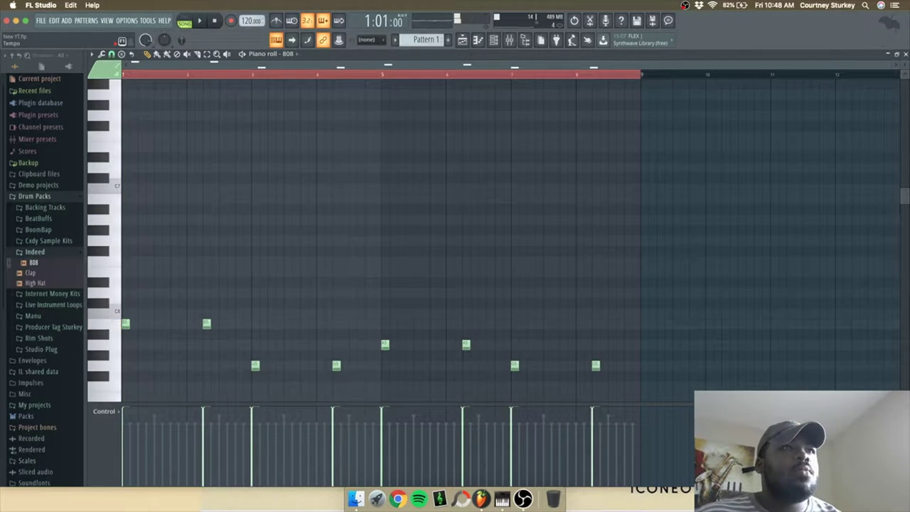
Set the project tempo to 134 BPM and restretch all channels.
{"action": "left_click_drag", "start_coordinate": [250, 21], "coordinate": [250, 19]}
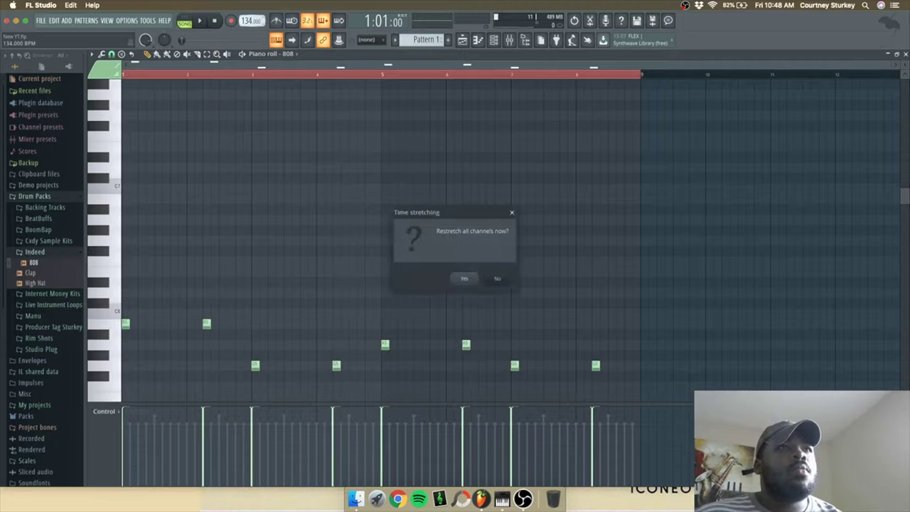
{"action": "left_click", "coordinate": [463, 278]}
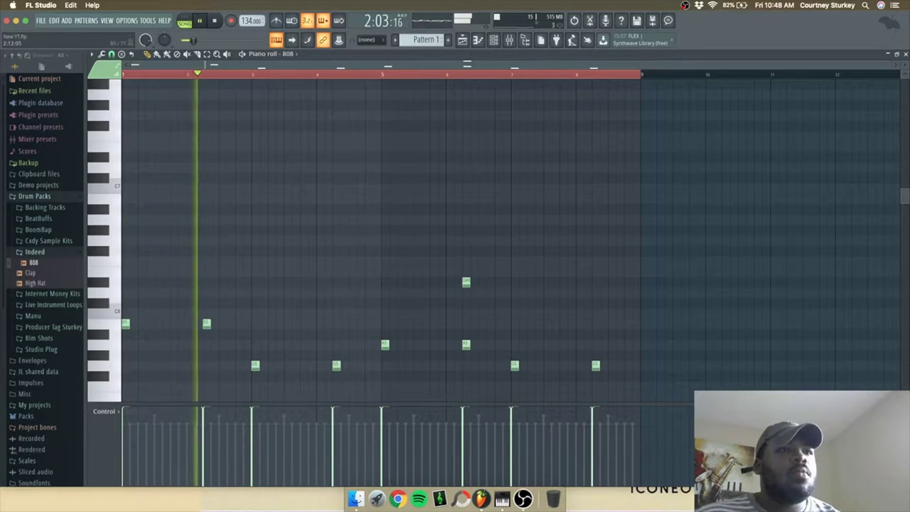
Add an 808 note on B5 late in bar 2 and another on G5 at beat two of bar 3.
{"action": "left_click", "coordinate": [239, 323]}
{"action": "left_click", "coordinate": [229, 324]}
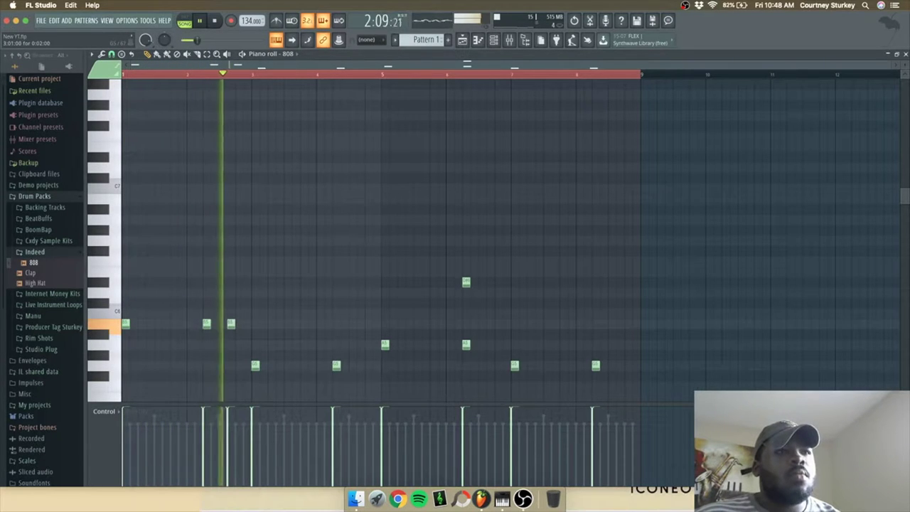
{"action": "key", "text": "space"}
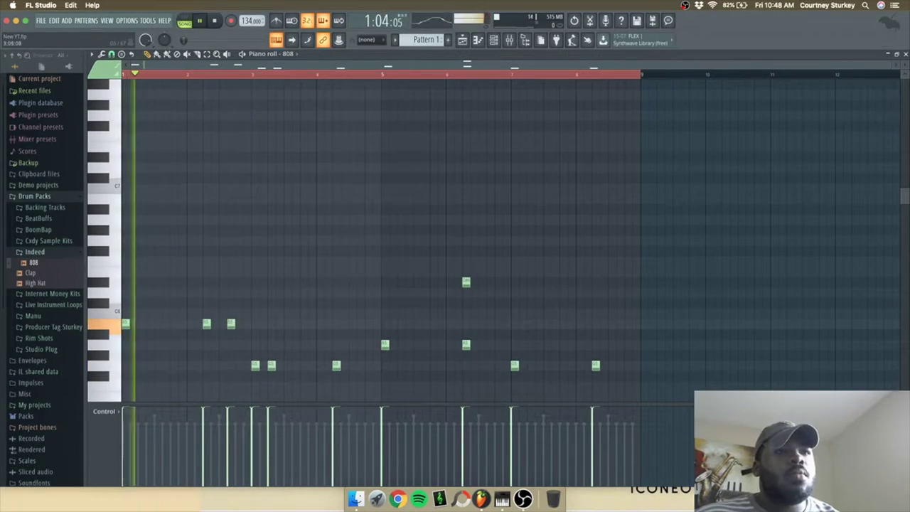
Arrange the G5 notes back to back at the start of bar 3 and on beat two of bar 4, and delete the upper note in bar 6.
{"action": "left_click_drag", "start_coordinate": [271, 365], "coordinate": [295, 366]}
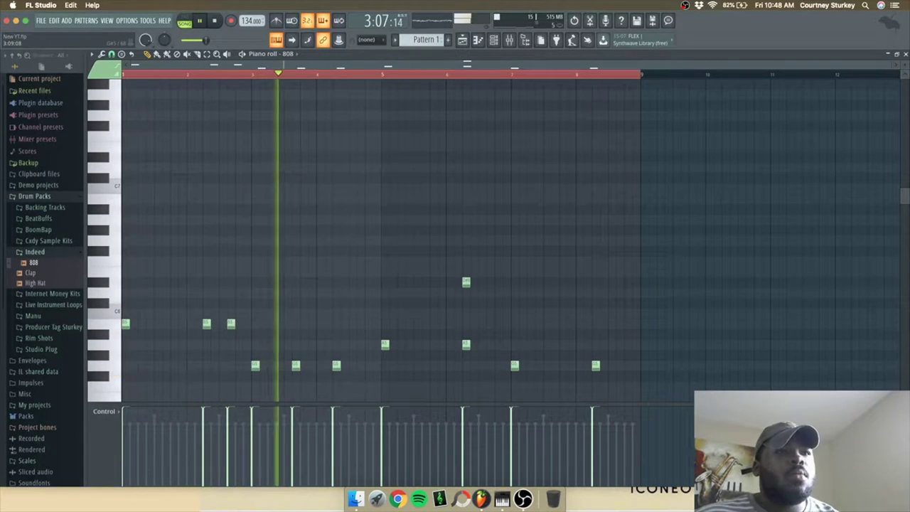
{"action": "key", "text": "space"}
{"action": "key", "text": "super+z"}
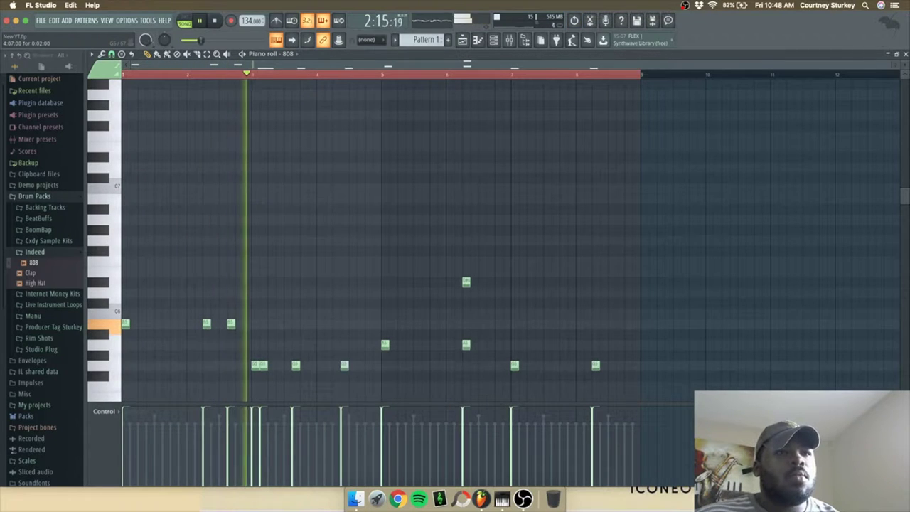
{"action": "left_click_drag", "start_coordinate": [337, 366], "coordinate": [301, 366]}
{"action": "key", "text": "space"}
{"action": "key", "text": "space"}
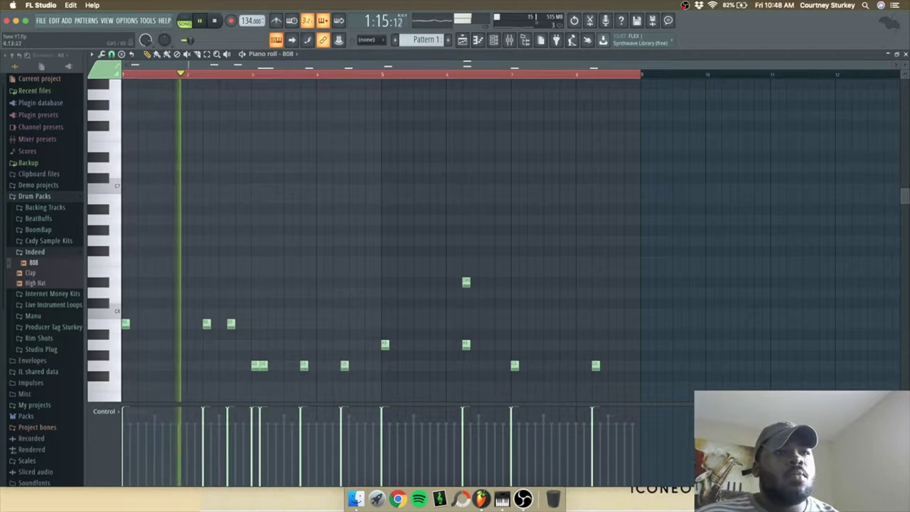
{"action": "right_click", "coordinate": [466, 283]}
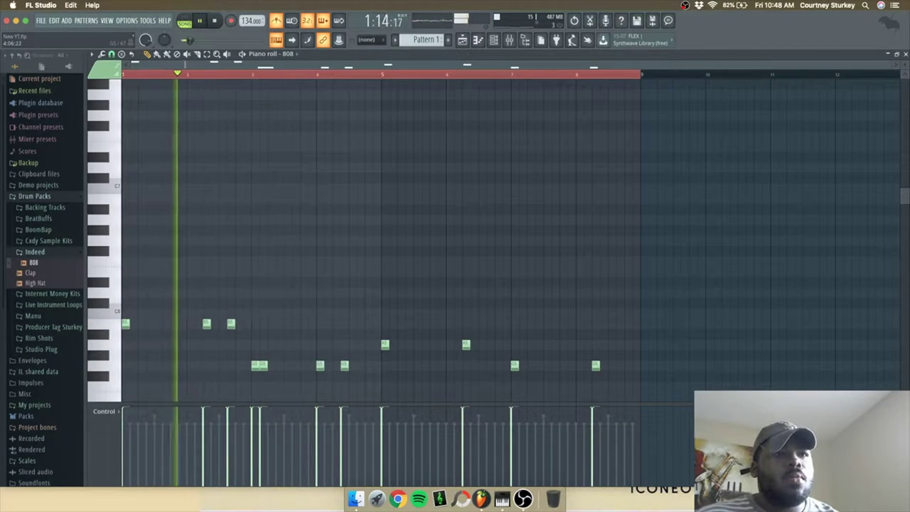
{"action": "right_click", "coordinate": [344, 366]}
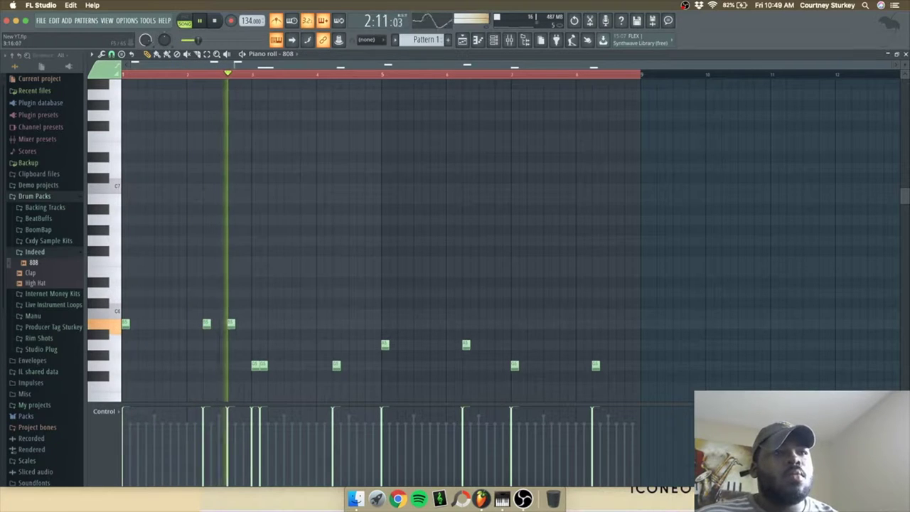
Add 808 notes on G5 late in bar 4, A5 mid bar 5, A5 late in bar 6 and G5 late in bar 8.
{"action": "left_click", "coordinate": [359, 366]}
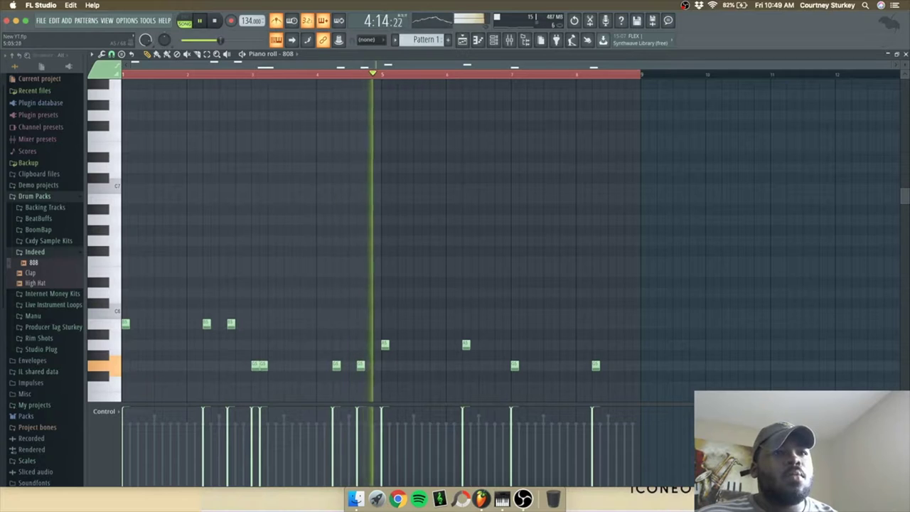
{"action": "left_click", "coordinate": [409, 344]}
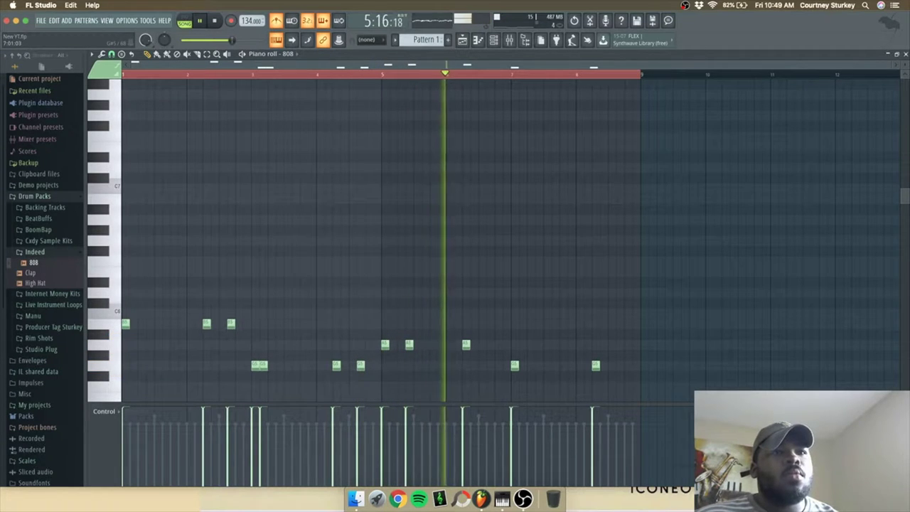
{"action": "left_click", "coordinate": [499, 344]}
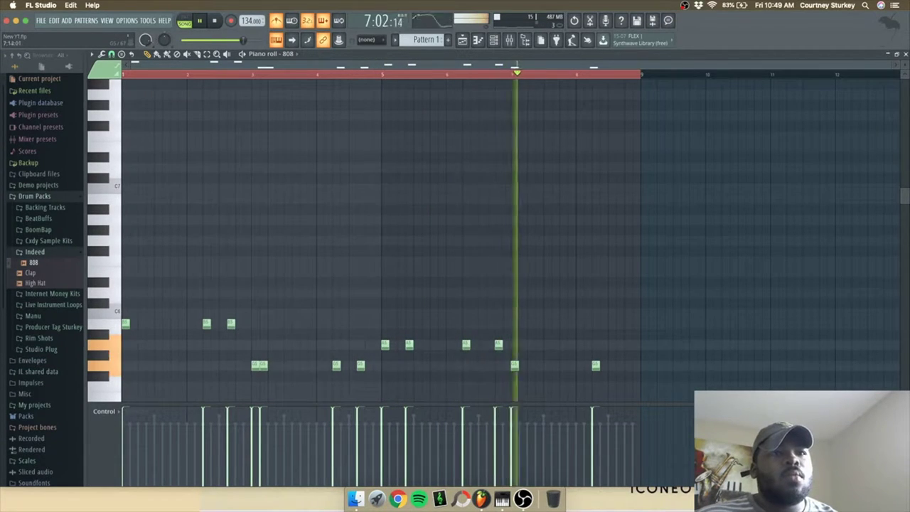
{"action": "left_click", "coordinate": [620, 365]}
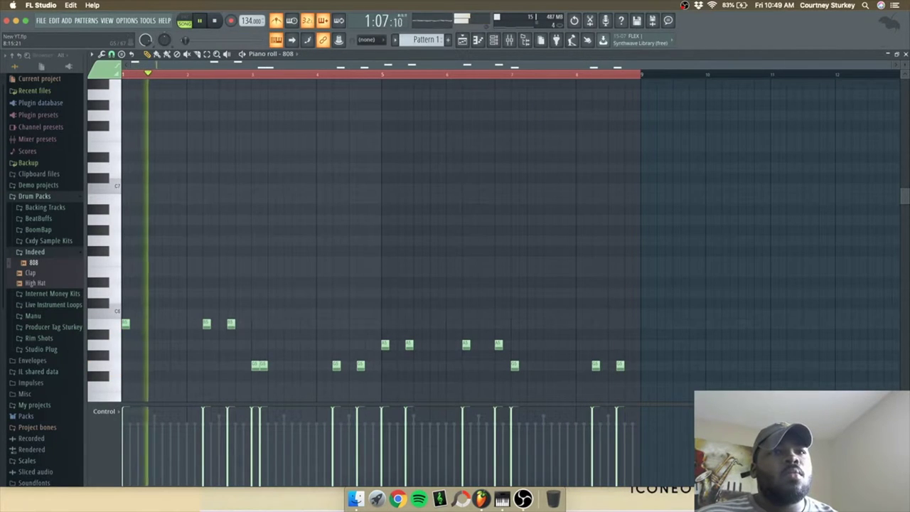
Extend all 808 notes to meet the next one through the end of bar 8, and raise the last note one octave.
{"action": "left_click", "coordinate": [644, 366]}
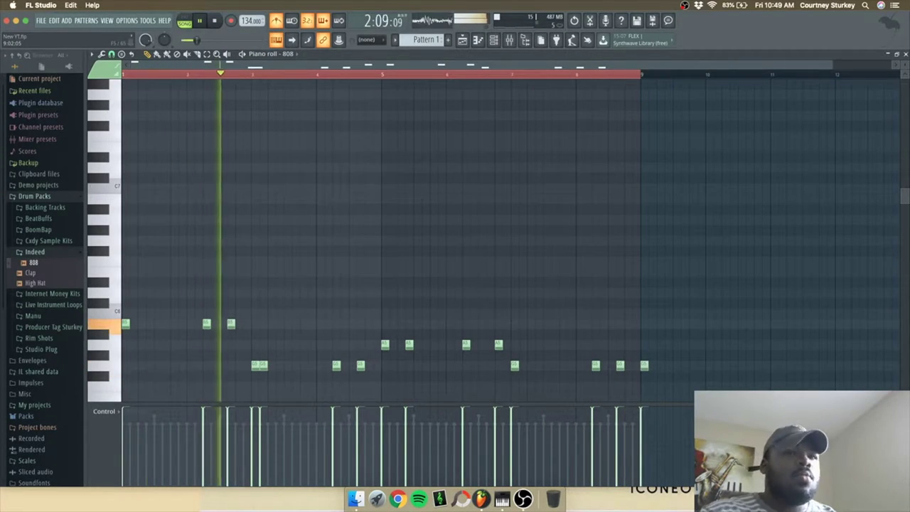
{"action": "key", "text": "ctrl+l"}
{"action": "left_click_drag", "start_coordinate": [646, 367], "coordinate": [617, 334]}
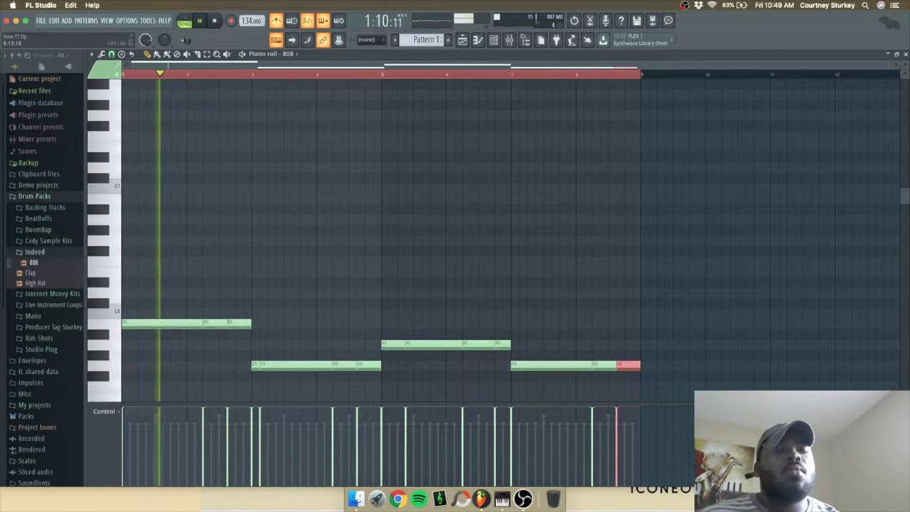
{"action": "key", "text": "ctrl+Up"}
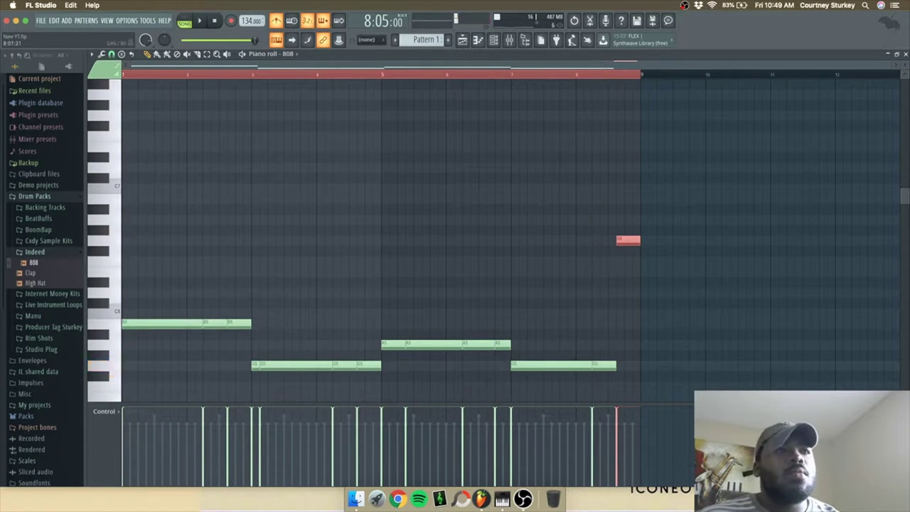
Transpose all the 808 notes down one octave.
{"action": "left_click_drag", "start_coordinate": [292, 205], "coordinate": [695, 427]}
{"action": "left_click", "coordinate": [207, 248], "text": "super"}
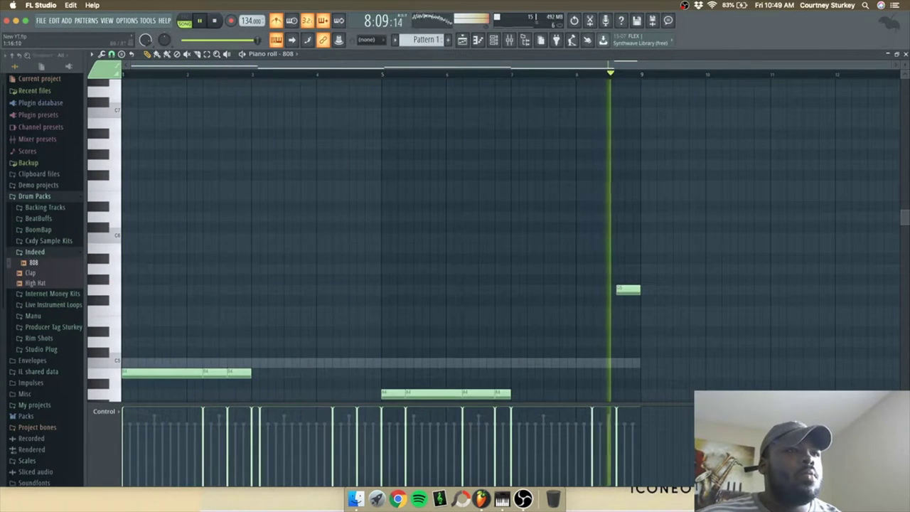
{"action": "scroll", "coordinate": [217, 265], "scroll_direction": "down", "scroll_amount": 3}
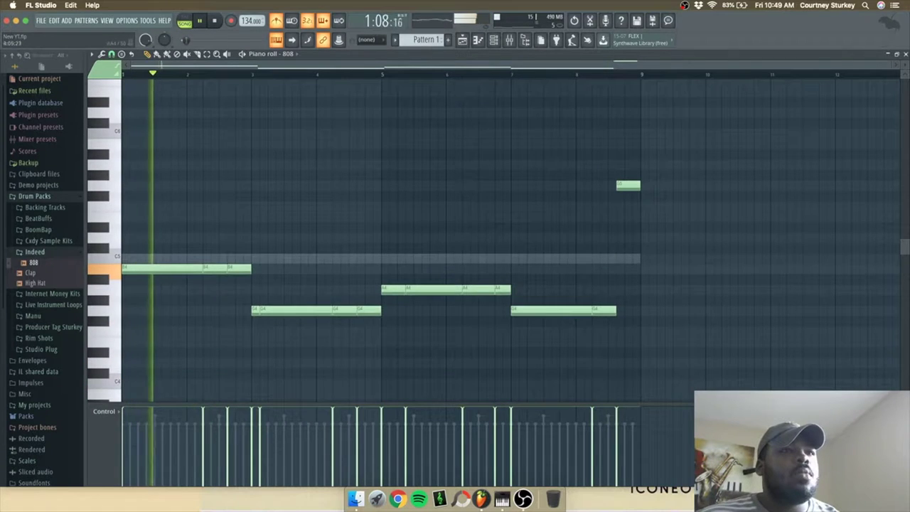
Raise the G4 notes in bars 3–4 and 7–8 by one octave to G5, then clear the selection.
{"action": "left_click_drag", "start_coordinate": [246, 296], "coordinate": [596, 335]}
{"action": "key", "text": "ctrl+Up"}
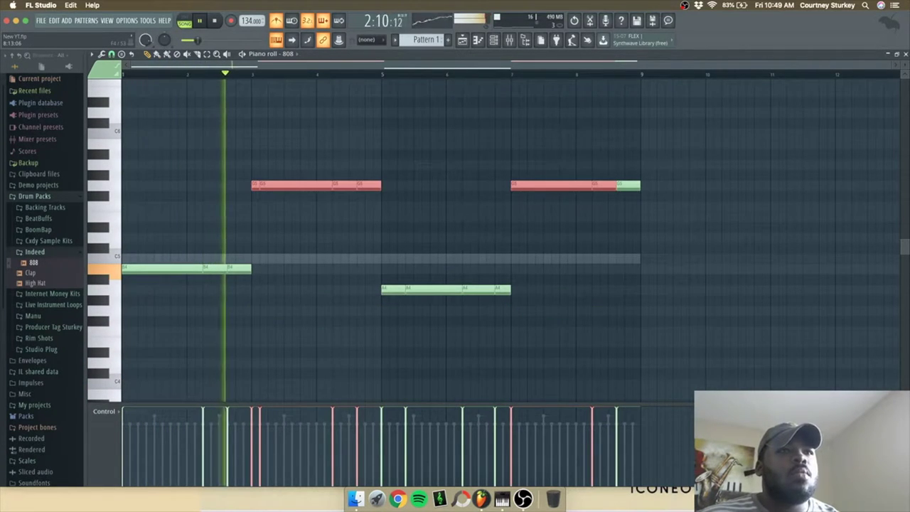
{"action": "key", "text": "ctrl+d"}
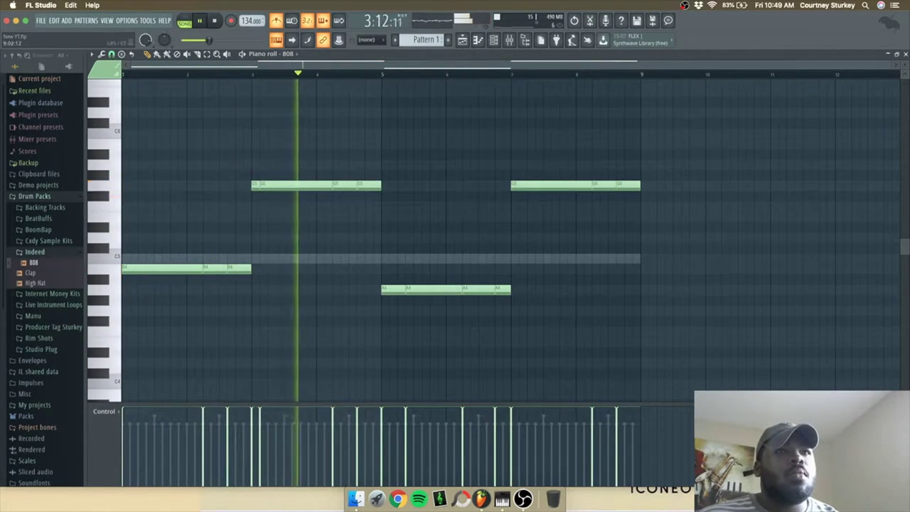
Lower the last 808 note in bar 8 by two semitones to F5.
{"action": "left_click_drag", "start_coordinate": [649, 176], "coordinate": [635, 196]}
{"action": "key", "text": "shift+Down"}
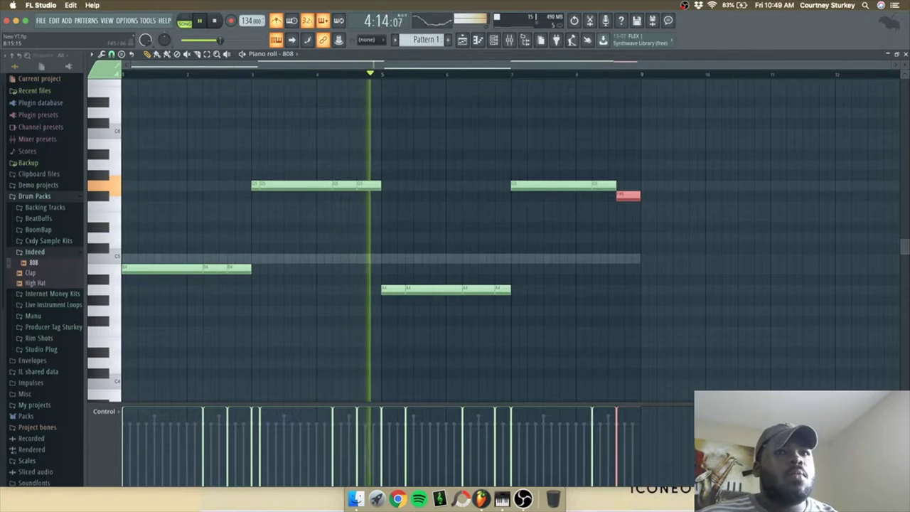
{"action": "key", "text": "shift+Down"}
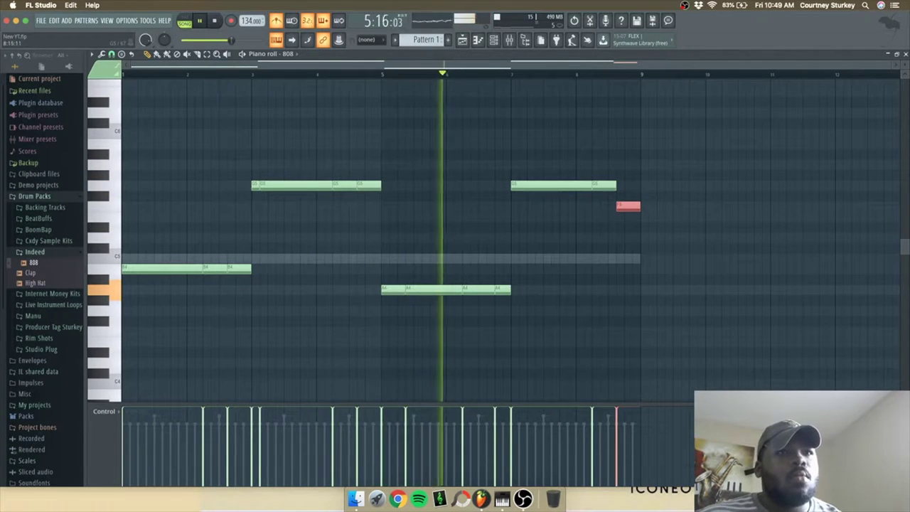
{"action": "key", "text": "ctrl+d"}
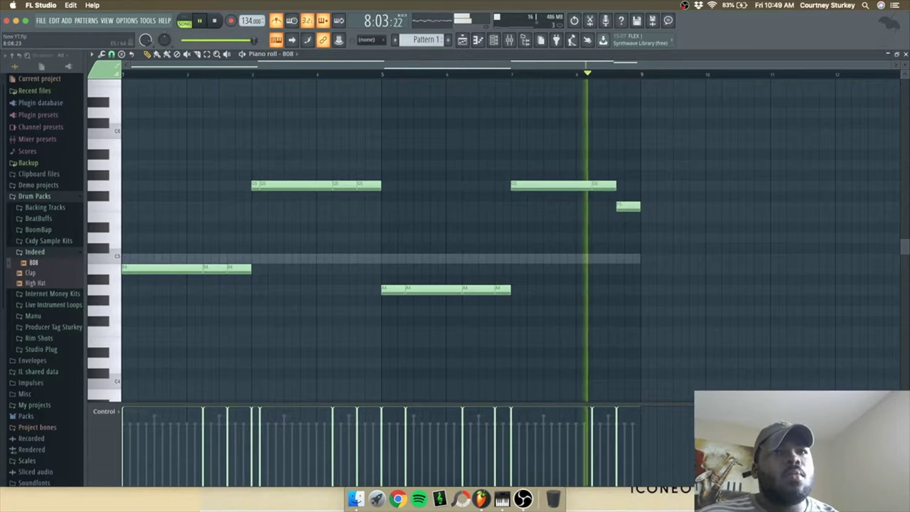
Replace the last 808 note in bar 8 with an E5 note extended to the end of the bar.
{"action": "right_click", "coordinate": [623, 206]}
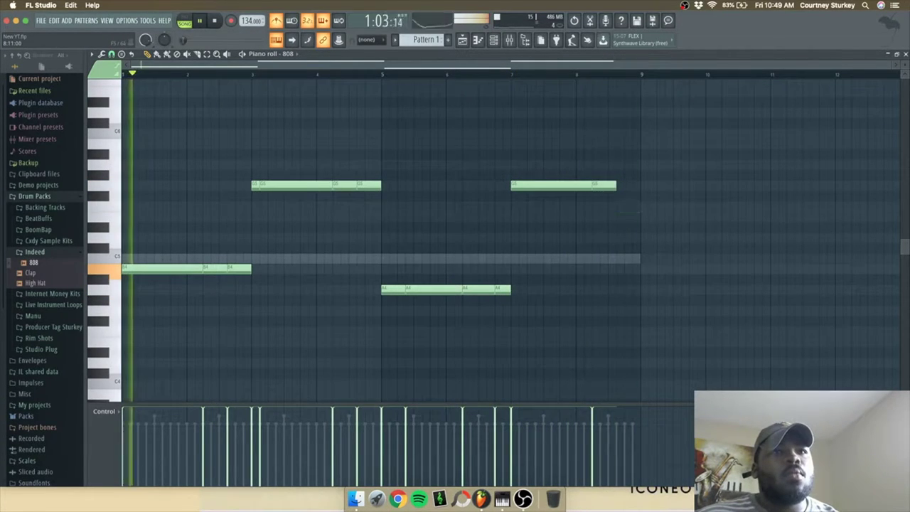
{"action": "left_click", "coordinate": [620, 217]}
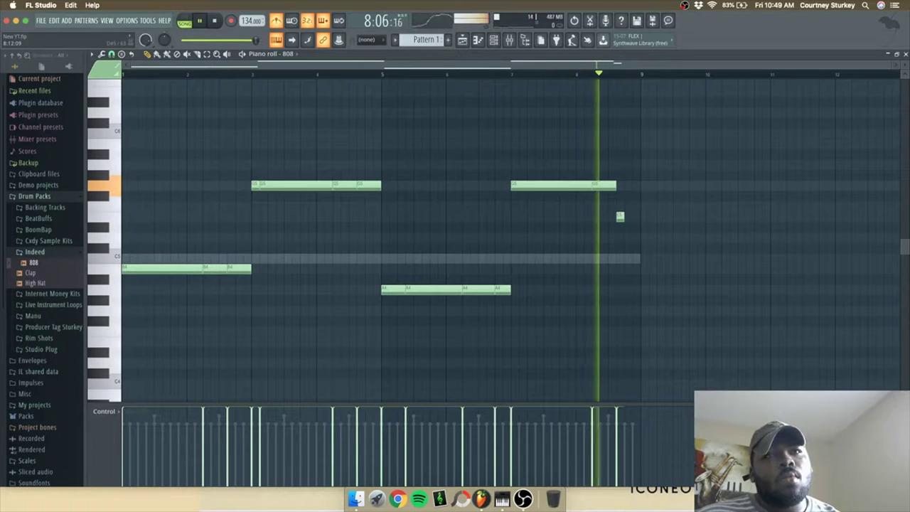
{"action": "left_click_drag", "start_coordinate": [624, 217], "coordinate": [648, 217]}
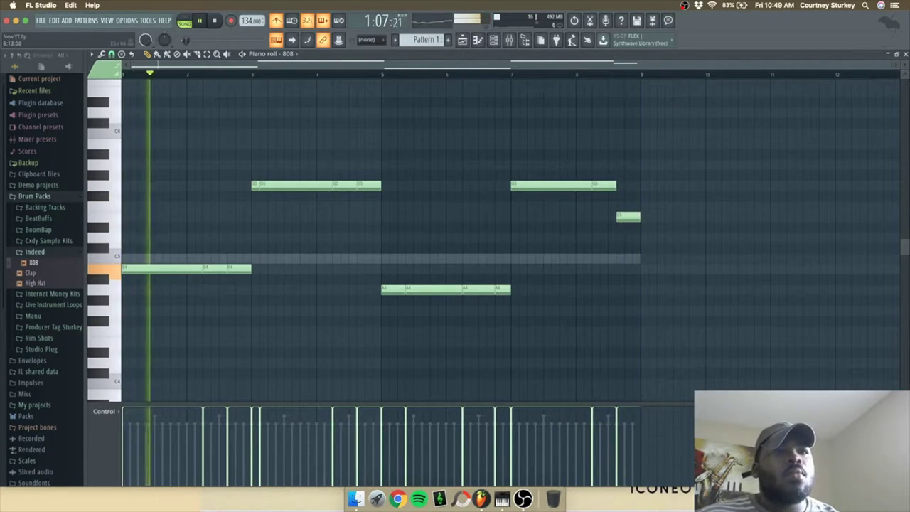
Look through the 808s folder of the Internet Money Kits, starting from the channel rack, and return to the 808 notes.
{"action": "key", "text": "F6"}
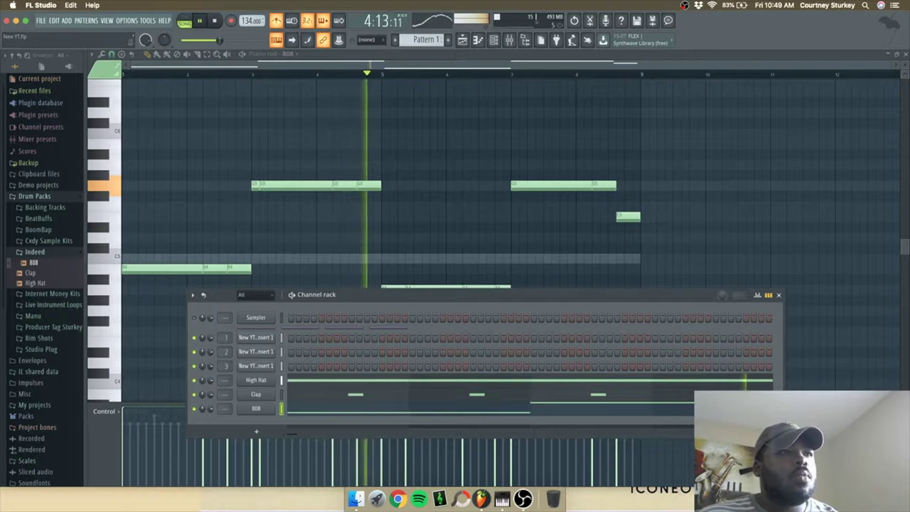
{"action": "left_click", "coordinate": [35, 252]}
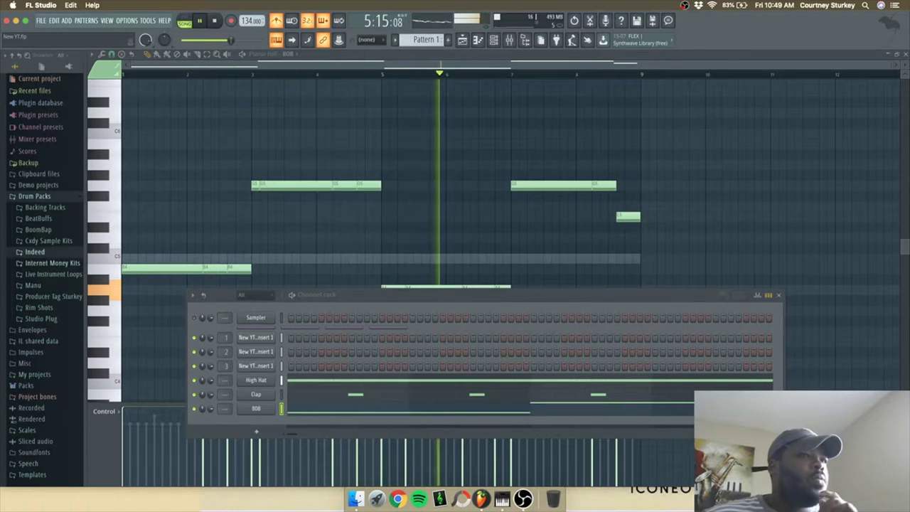
{"action": "left_click", "coordinate": [50, 263]}
{"action": "left_click", "coordinate": [38, 274]}
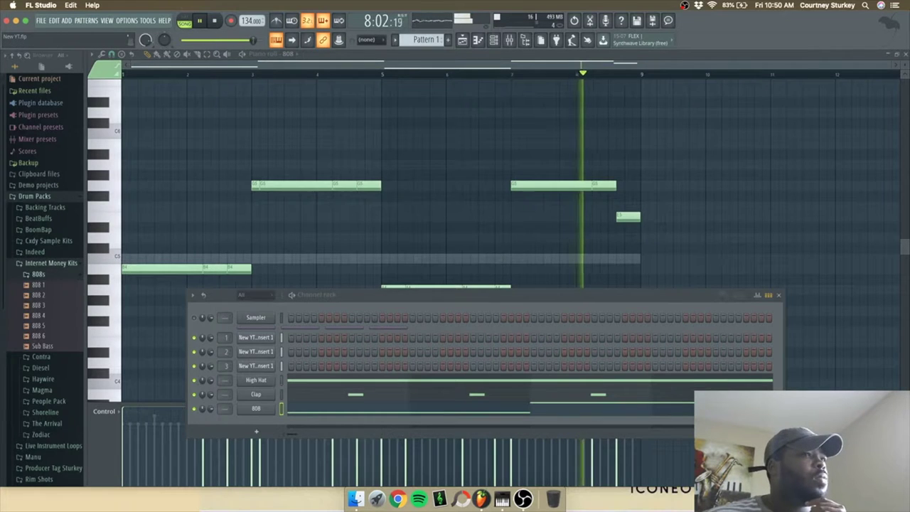
{"action": "left_click", "coordinate": [38, 274]}
{"action": "key", "text": "F6"}
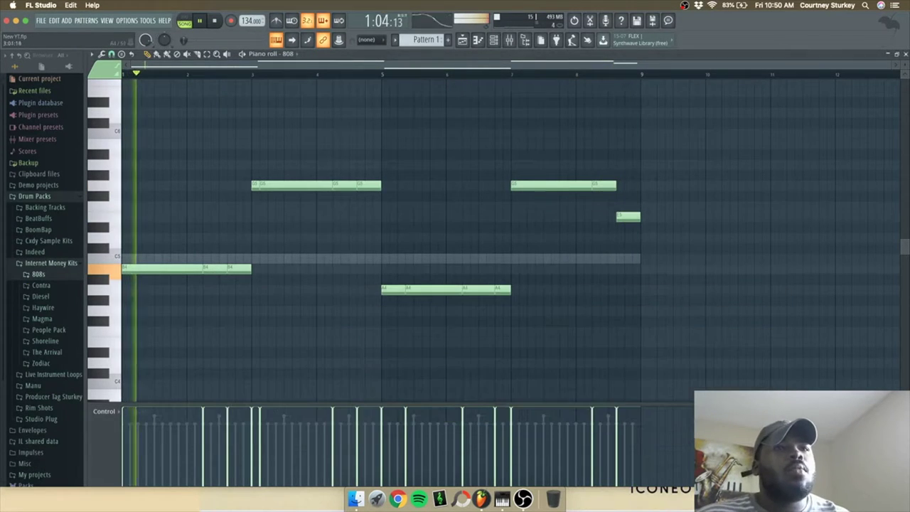
Lower the hi-hat and clap notes by one semitone to B4.
{"action": "key", "text": "Up"}
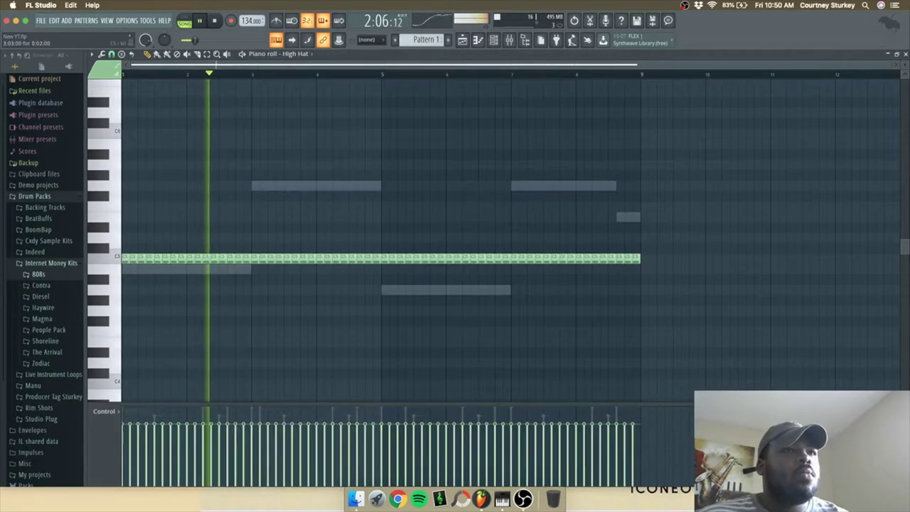
{"action": "key", "text": "shift+Down"}
{"action": "key", "text": "Up"}
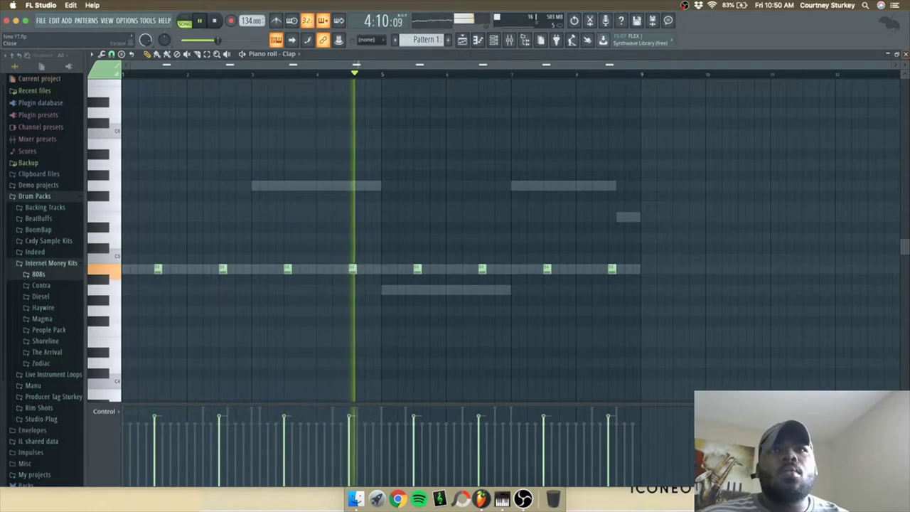
Browse the Internet Money Kits to the Magma HiHats folder, select the NM - Duality HH sample and return to the High Hat notes.
{"action": "key", "text": "F7"}
{"action": "left_click", "coordinate": [38, 274]}
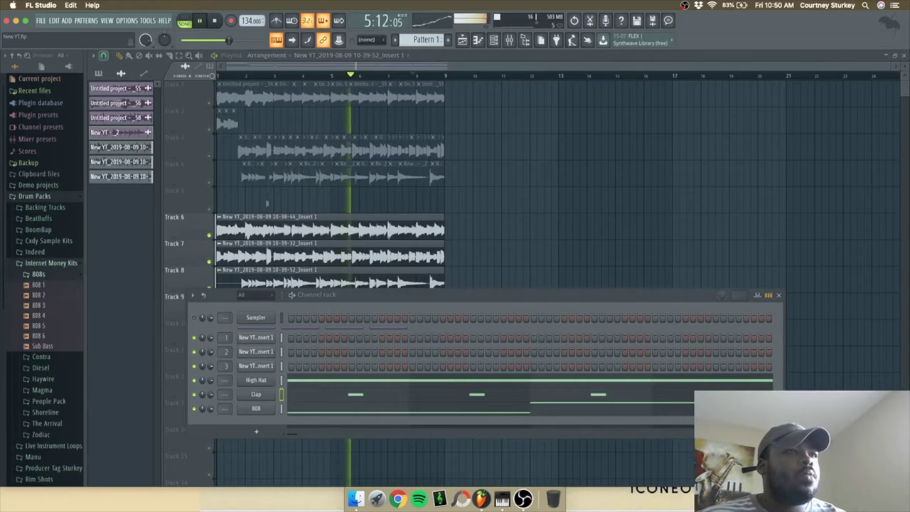
{"action": "left_click", "coordinate": [51, 264]}
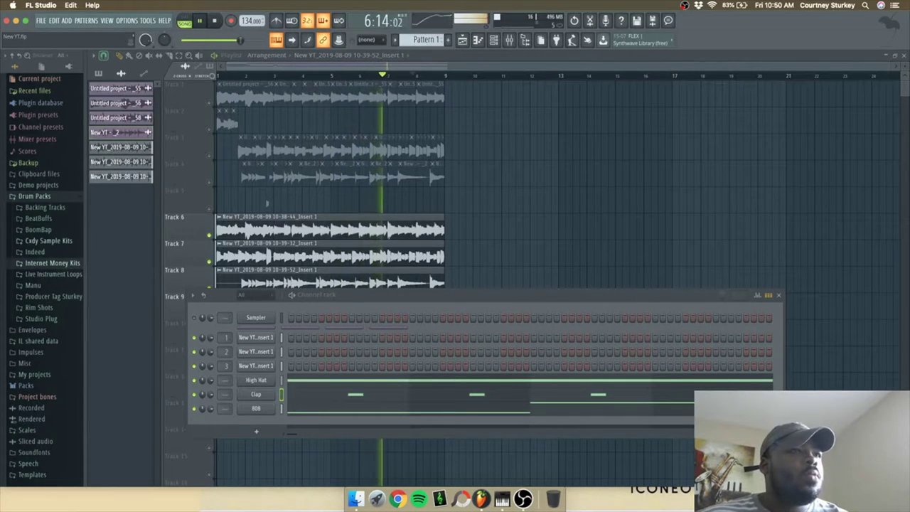
{"action": "left_click", "coordinate": [51, 264]}
{"action": "left_click", "coordinate": [38, 274]}
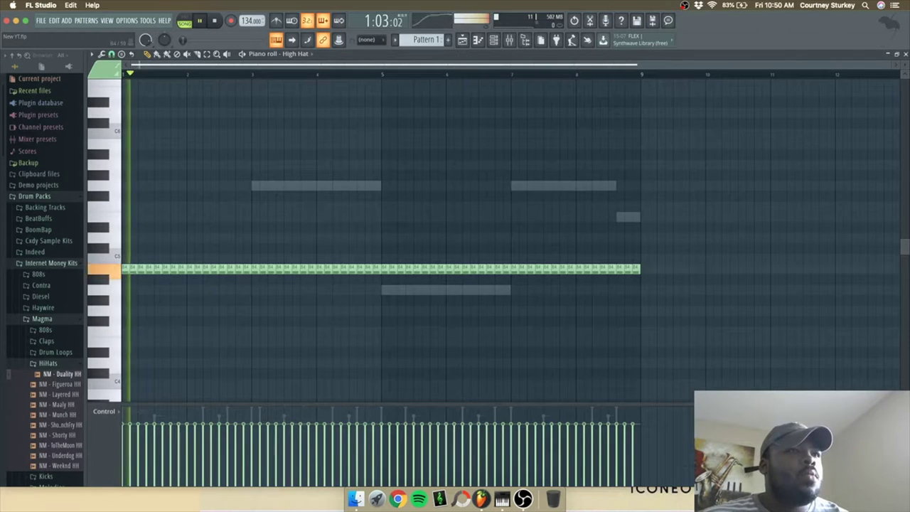
Add three consecutive F#4 hi-hat notes at the end of bar 1, below the B4 row.
{"action": "key", "text": "space"}
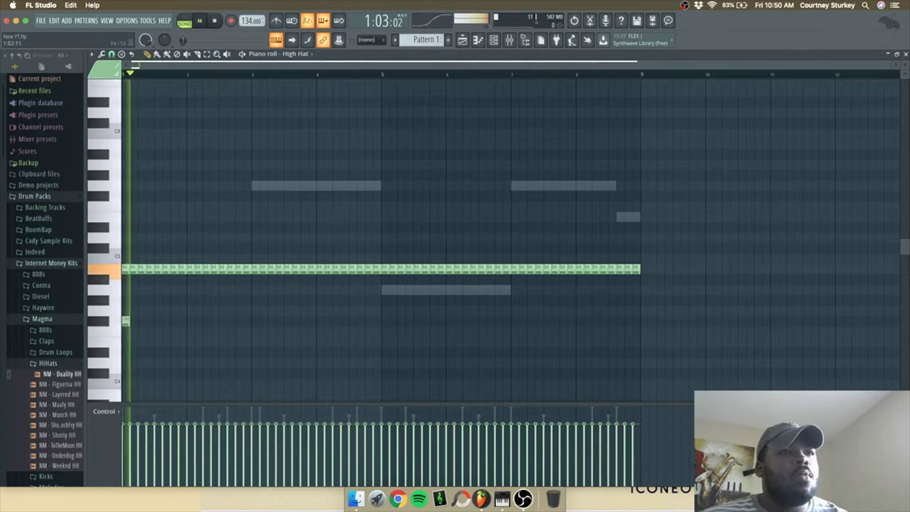
{"action": "key", "text": "space"}
{"action": "key", "text": "space"}
{"action": "scroll", "coordinate": [161, 320], "scroll_direction": "up", "scroll_amount": 2}
{"action": "key", "text": "space"}
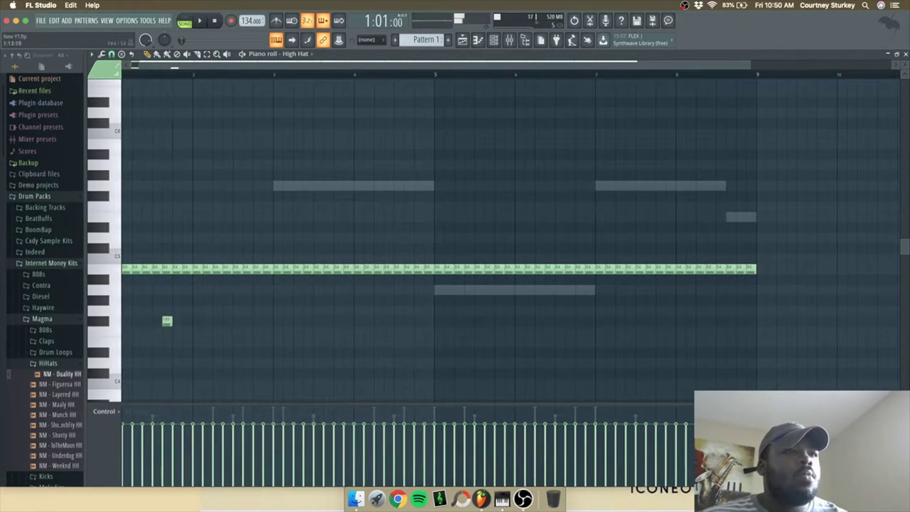
{"action": "left_click_drag", "start_coordinate": [177, 322], "coordinate": [198, 321]}
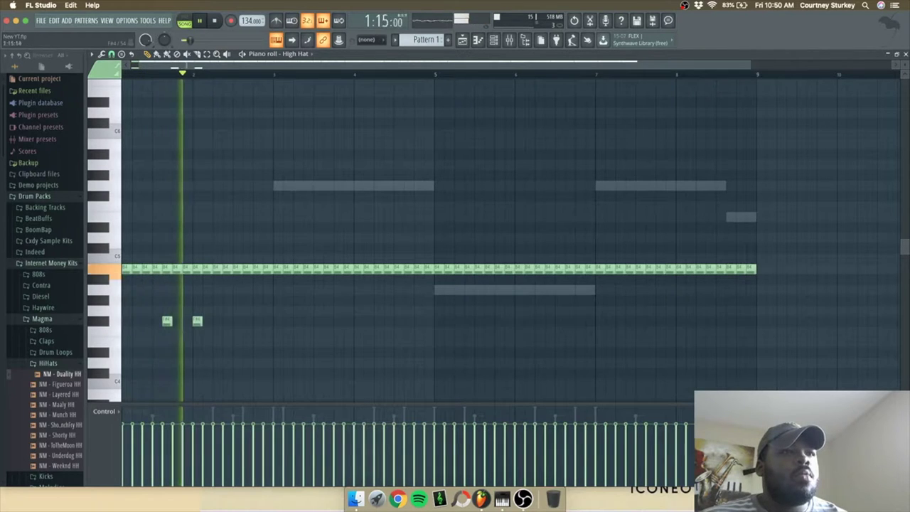
{"action": "left_click", "coordinate": [186, 321]}
{"action": "left_click", "coordinate": [176, 322]}
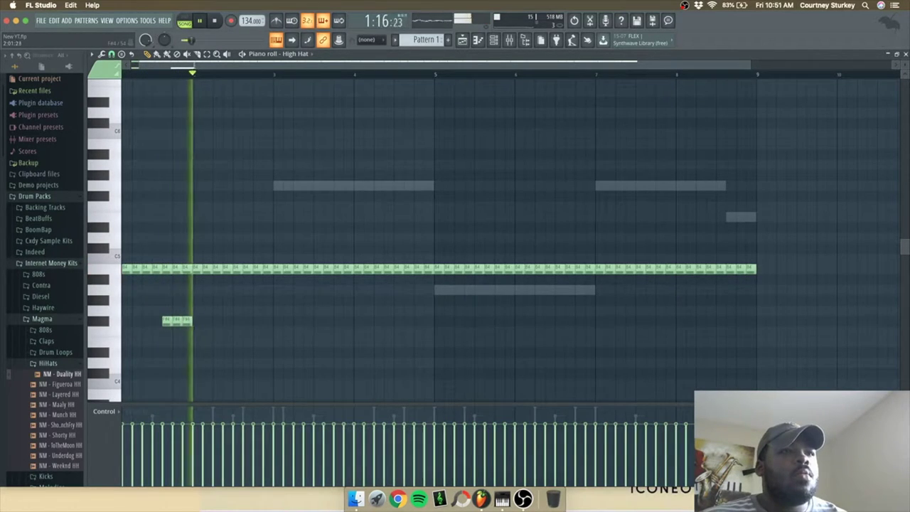
Extend the F#4 hi-hat group at the end of bar 1 to four notes, adding more at bar 1's start and near bar 2's end.
{"action": "scroll", "coordinate": [235, 322], "scroll_direction": "up", "scroll_amount": 1}
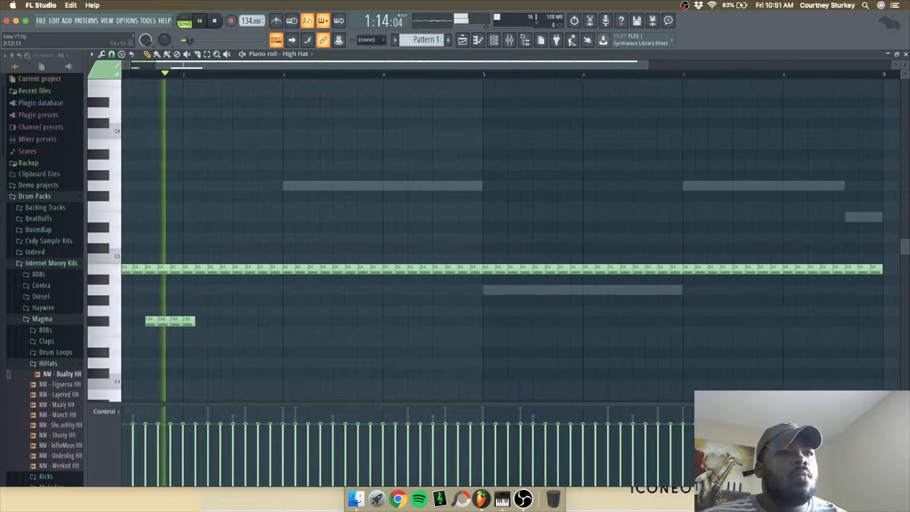
{"action": "left_click", "coordinate": [237, 321]}
{"action": "left_click", "coordinate": [263, 321]}
{"action": "key", "text": "space"}
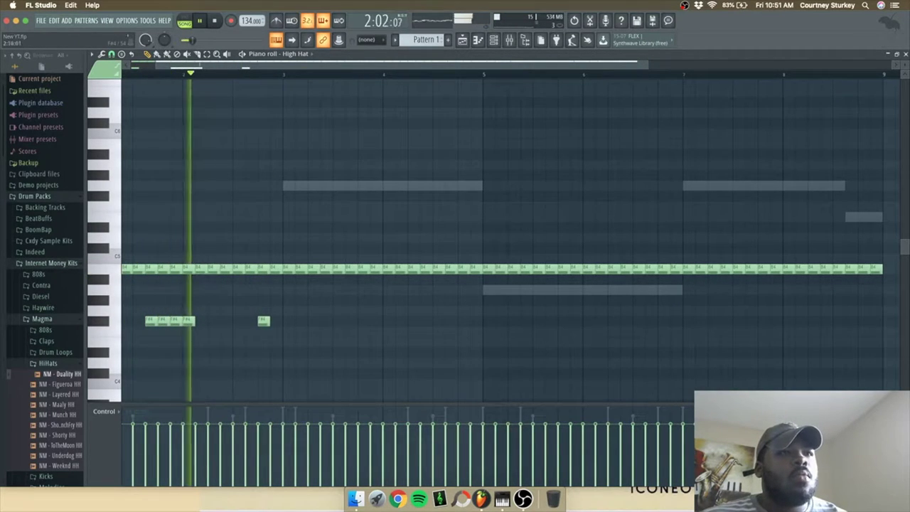
{"action": "left_click", "coordinate": [288, 322]}
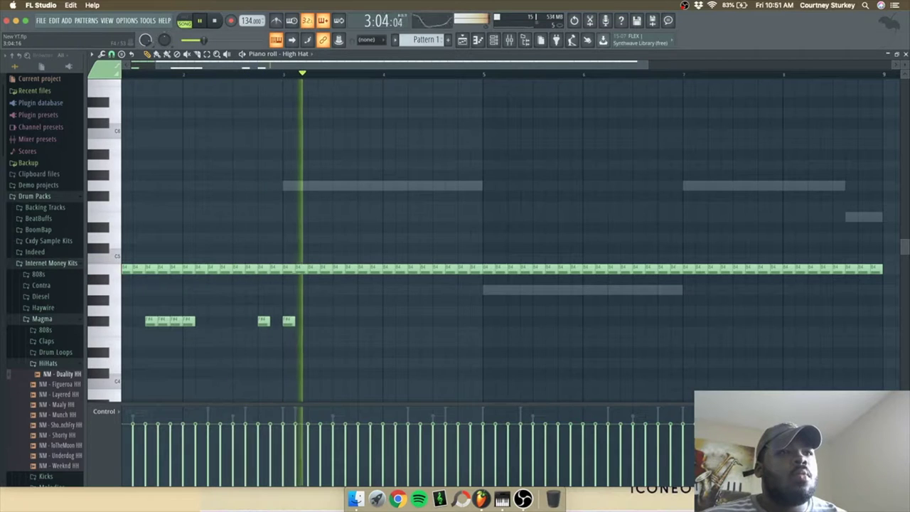
{"action": "key", "text": "space"}
{"action": "left_click", "coordinate": [299, 321]}
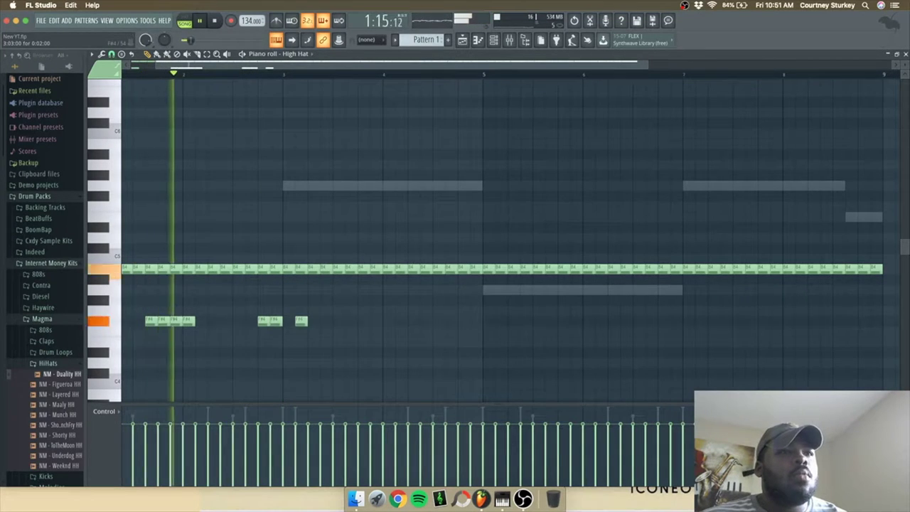
{"action": "left_click_drag", "start_coordinate": [300, 321], "coordinate": [289, 322]}
{"action": "scroll", "coordinate": [194, 320], "scroll_direction": "down", "scroll_amount": 2}
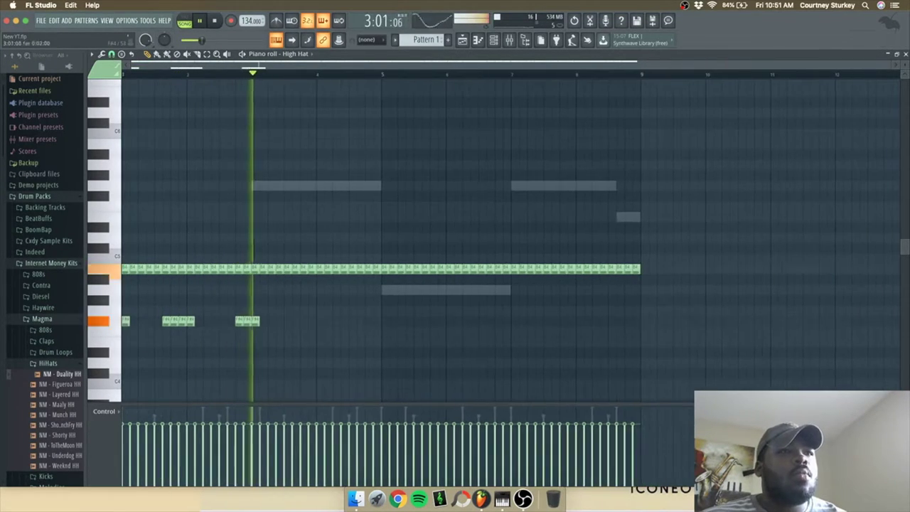
Duplicate the two-bar F#4 hi-hat pattern across the following bars through bar 8.
{"action": "key", "text": "space"}
{"action": "left_click_drag", "start_coordinate": [151, 308], "coordinate": [269, 346]}
{"action": "left_click_drag", "start_coordinate": [273, 295], "coordinate": [124, 337]}
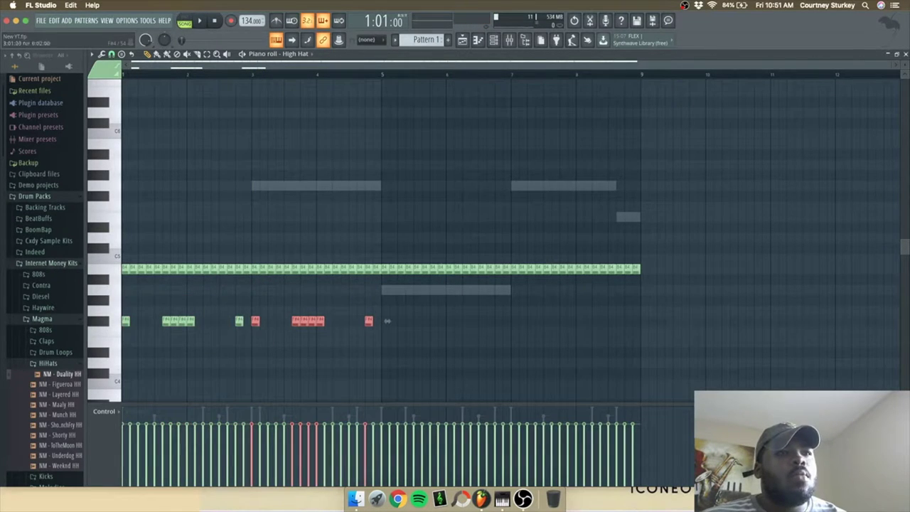
{"action": "left_click_drag", "start_coordinate": [418, 285], "coordinate": [120, 370]}
{"action": "key", "text": "ctrl+b"}
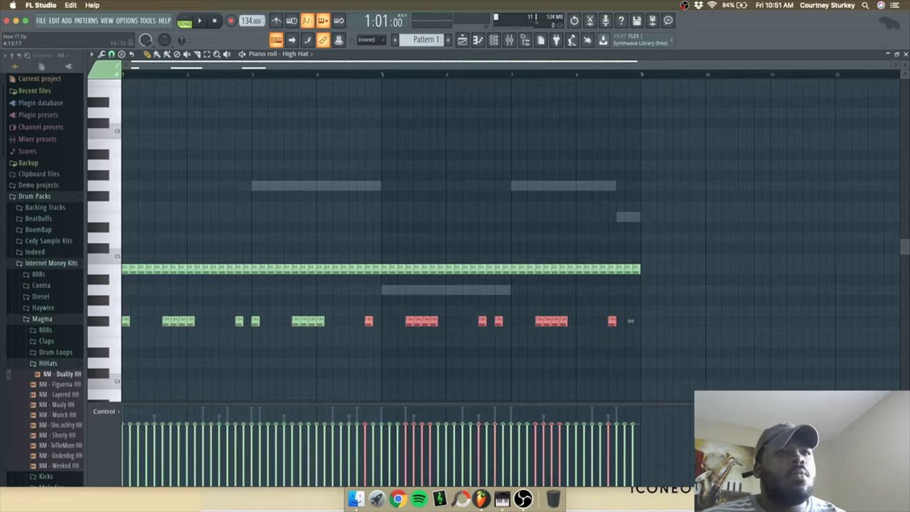
Play the beat and add an extra F#4 hi-hat note on the last step of bars 4 and 8.
{"action": "key", "text": "space"}
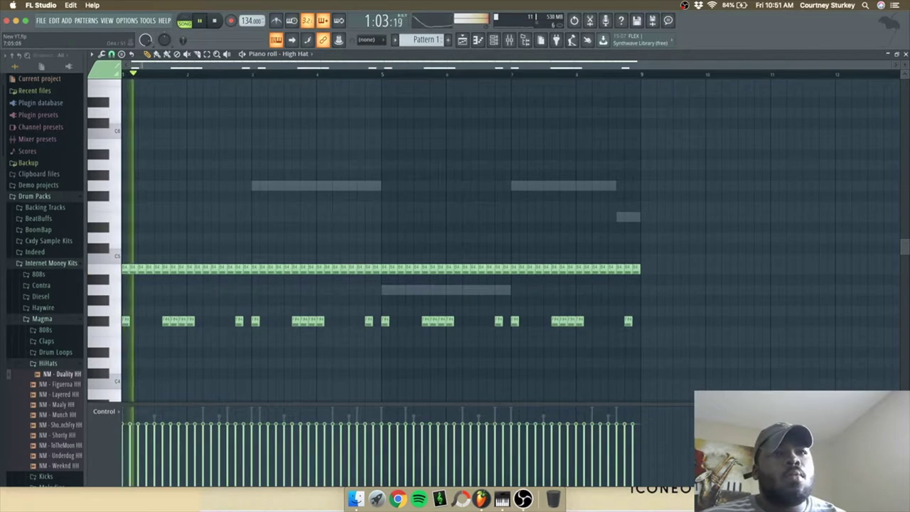
{"action": "scroll", "coordinate": [500, 339], "scroll_direction": "up", "scroll_amount": 2}
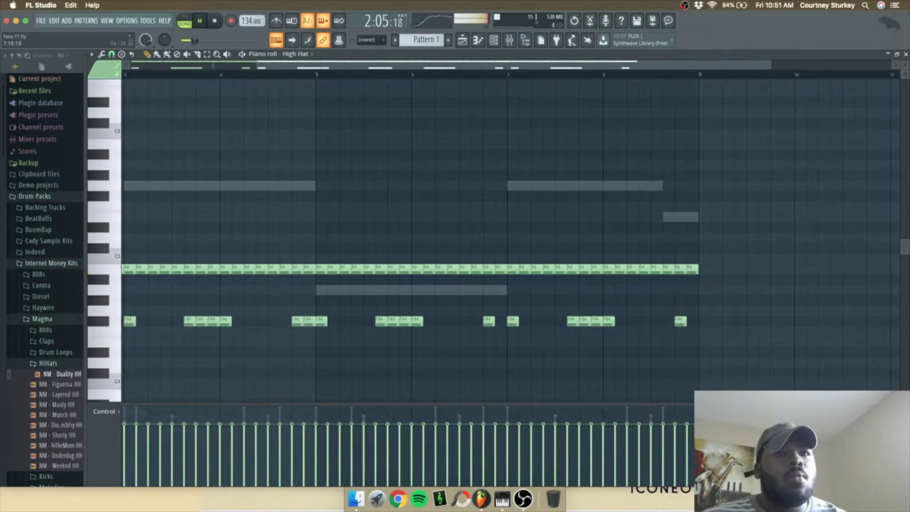
{"action": "scroll", "coordinate": [408, 240], "scroll_direction": "down", "scroll_amount": 3}
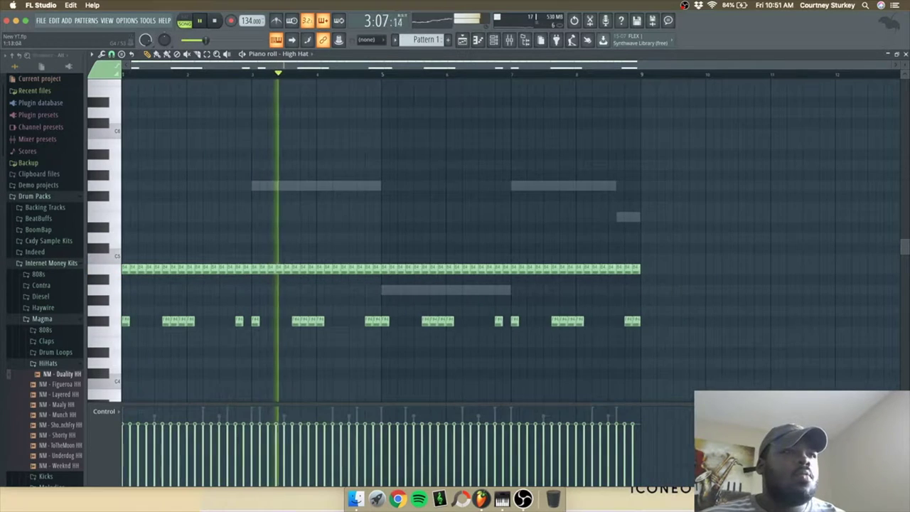
{"action": "scroll", "coordinate": [408, 241], "scroll_direction": "up", "scroll_amount": 2}
{"action": "key", "text": "space"}
{"action": "key", "text": "space"}
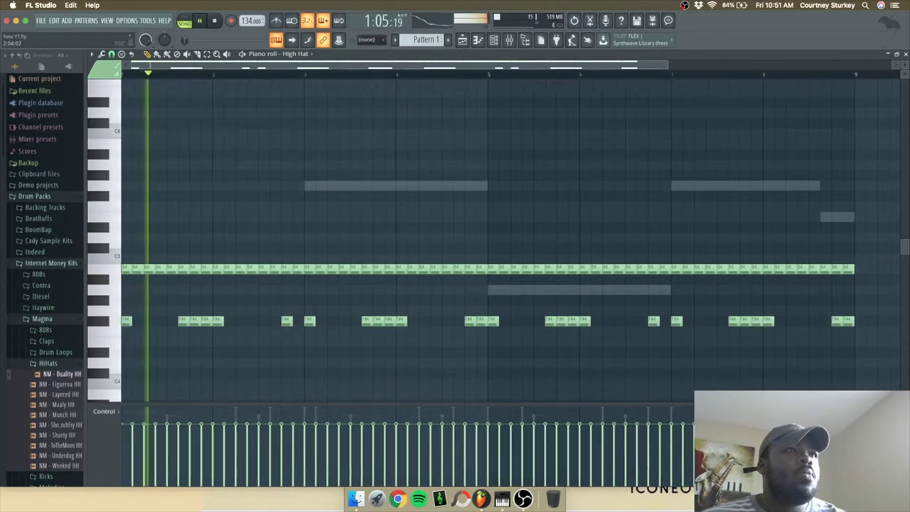
Chop the first note of bar 1's F#4 group into a four-note roll and delete the B4 note above it.
{"action": "key", "text": "space"}
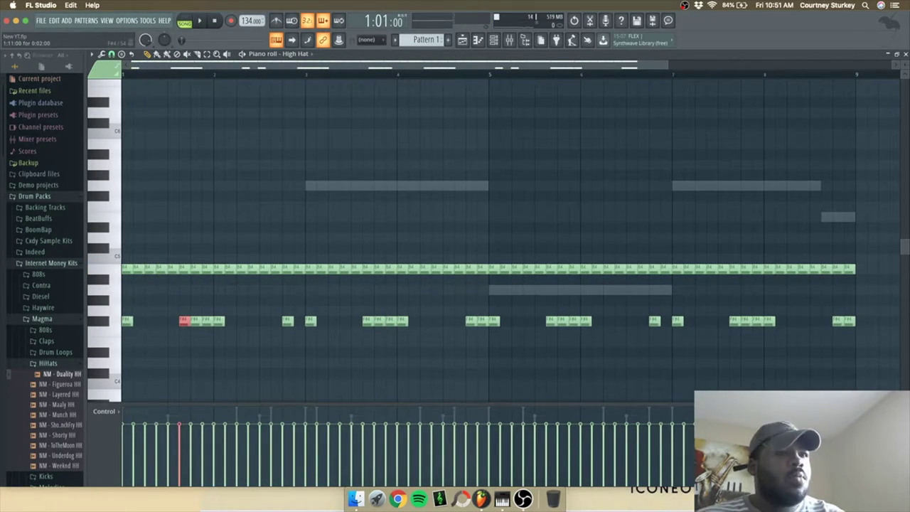
{"action": "key", "text": "alt+u"}
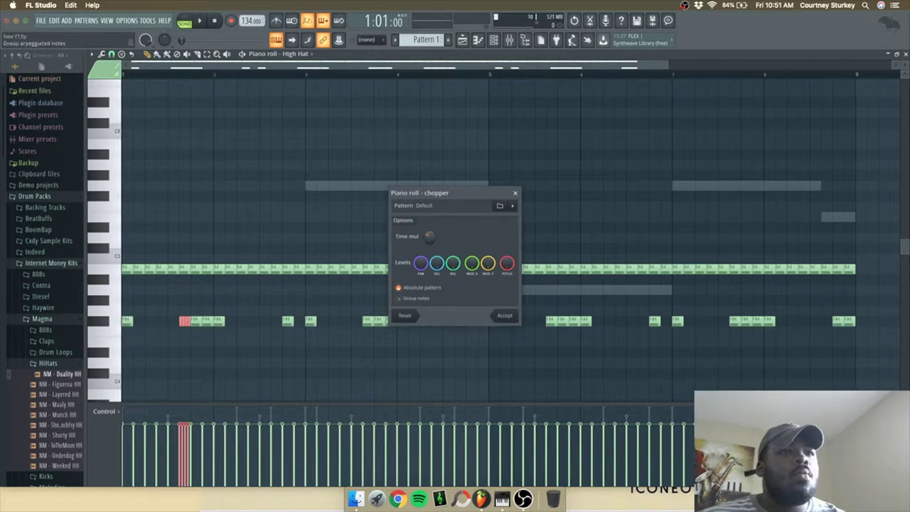
{"action": "key", "text": "Return"}
{"action": "scroll", "coordinate": [174, 339], "scroll_direction": "up", "scroll_amount": 3}
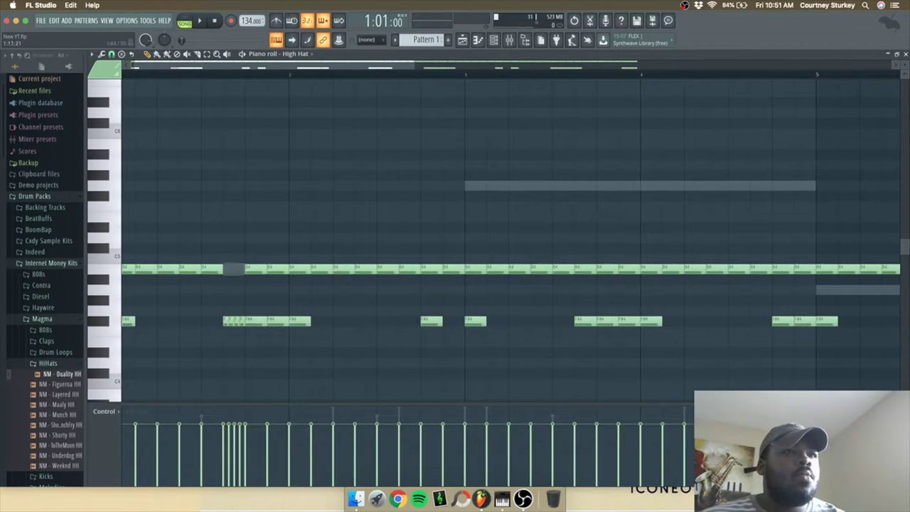
{"action": "key", "text": "space"}
{"action": "scroll", "coordinate": [175, 339], "scroll_direction": "down", "scroll_amount": 1}
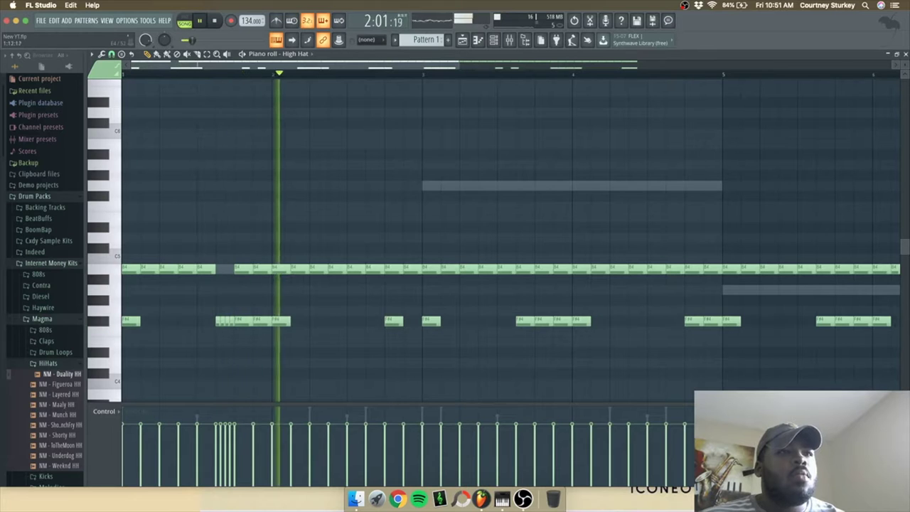
Replace the first note of bar 3's F#4 group with a three-note roll filling the same step.
{"action": "left_click_drag", "start_coordinate": [232, 307], "coordinate": [492, 331]}
{"action": "key", "text": "space"}
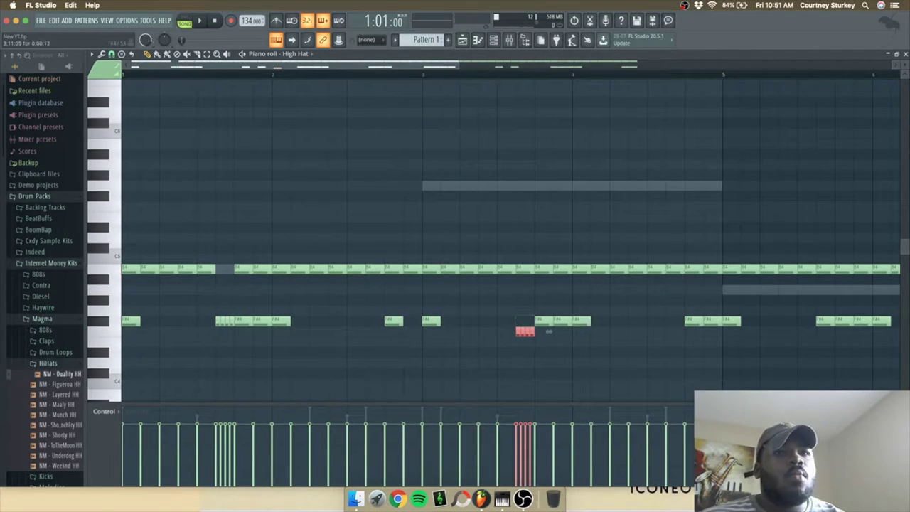
{"action": "scroll", "coordinate": [522, 331], "scroll_direction": "up", "scroll_amount": 1}
{"action": "scroll", "coordinate": [546, 331], "scroll_direction": "up", "scroll_amount": 2}
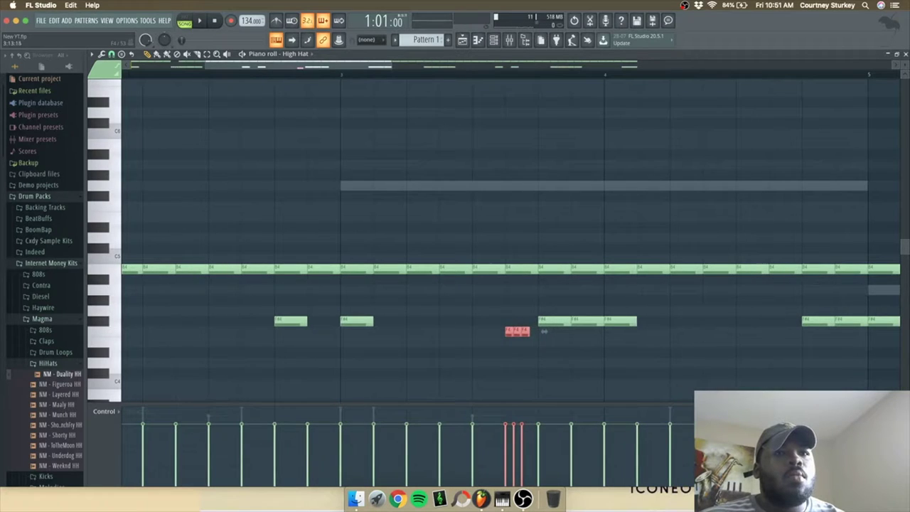
{"action": "scroll", "coordinate": [554, 332], "scroll_direction": "up", "scroll_amount": 2}
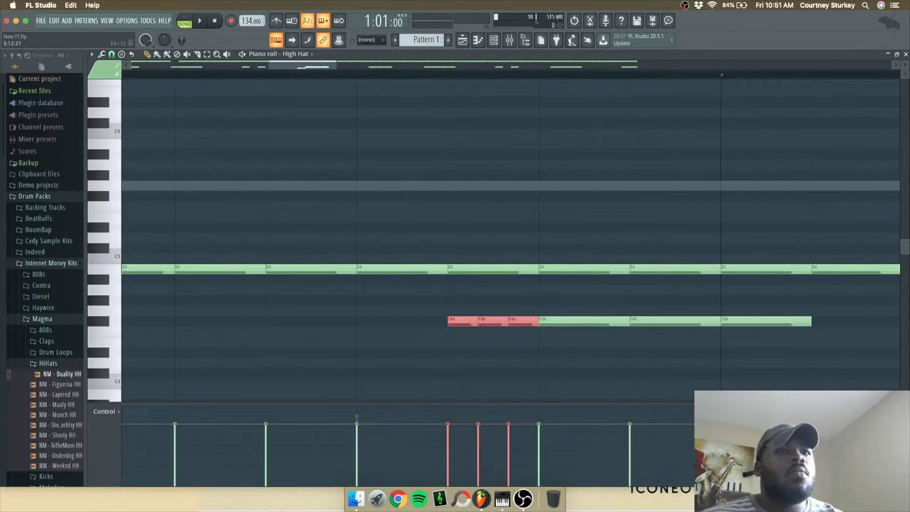
{"action": "right_click", "coordinate": [534, 343], "text": "ctrl"}
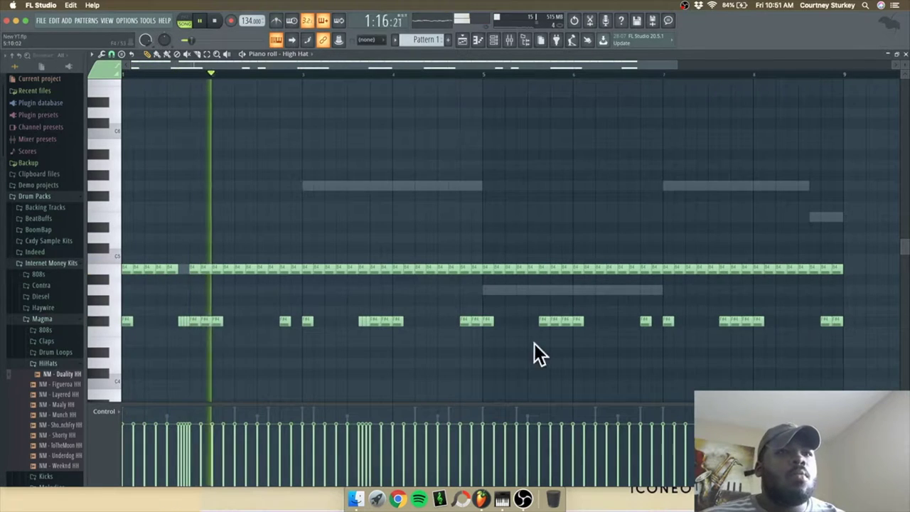
Delete the F#4 hi-hat notes from bars 5 to 8 and replace them with a copy of bars 1 to 4.
{"action": "left_click_drag", "start_coordinate": [487, 304], "coordinate": [843, 396]}
{"action": "key", "text": "Delete"}
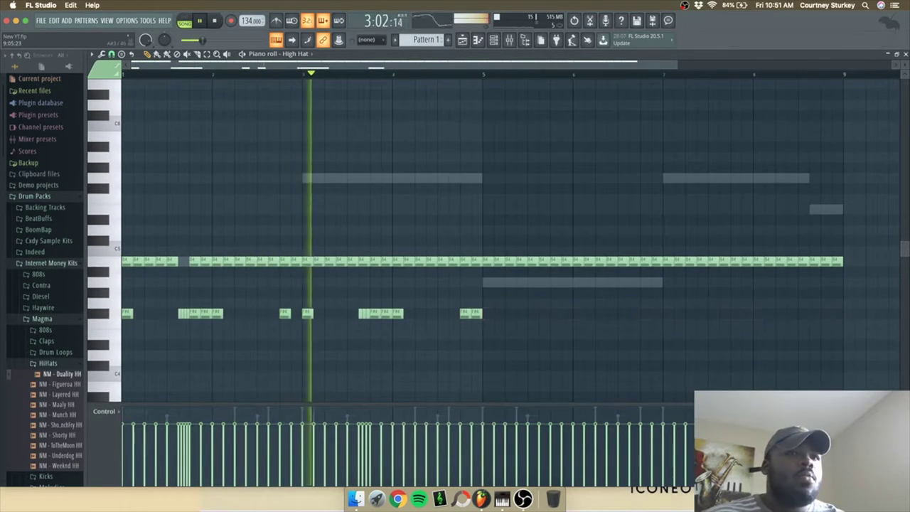
{"action": "left_click_drag", "start_coordinate": [490, 287], "coordinate": [124, 350]}
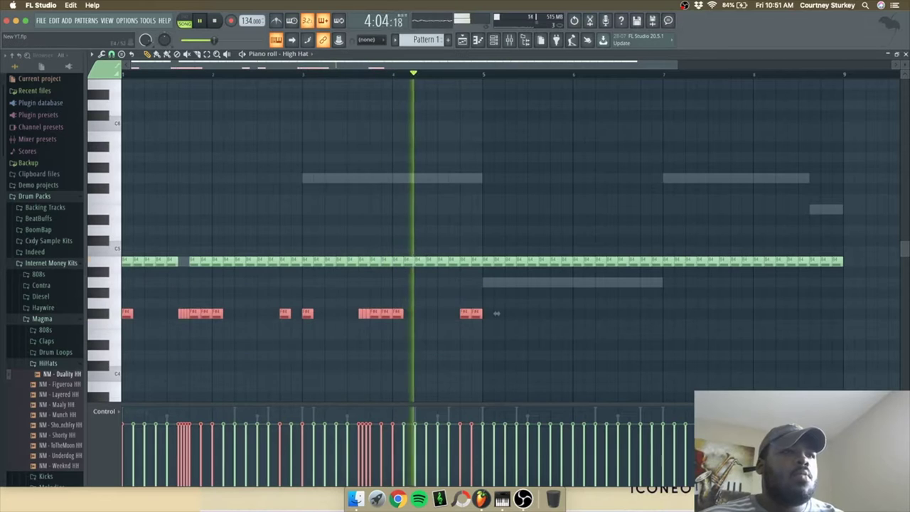
{"action": "key", "text": "ctrl+b"}
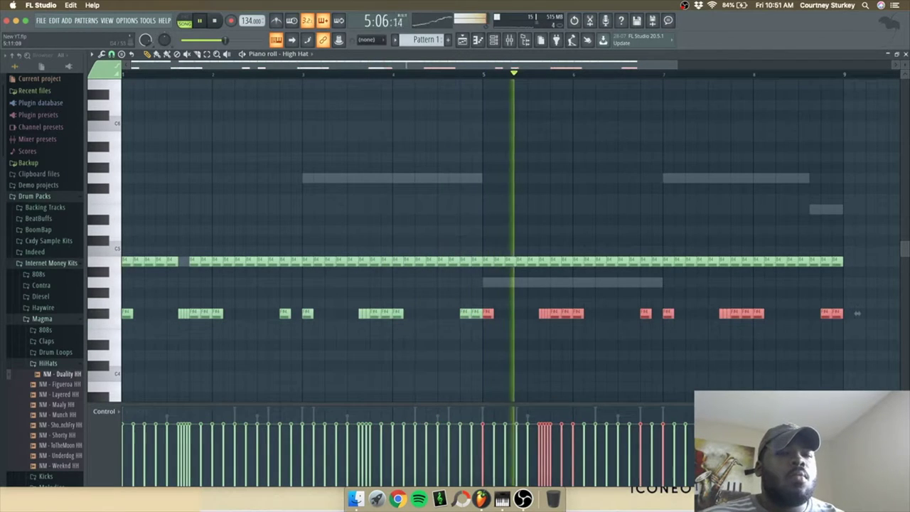
Lower the velocity of all the F#4 hi-hat notes, then deselect them.
{"action": "left_click_drag", "start_coordinate": [869, 299], "coordinate": [123, 350]}
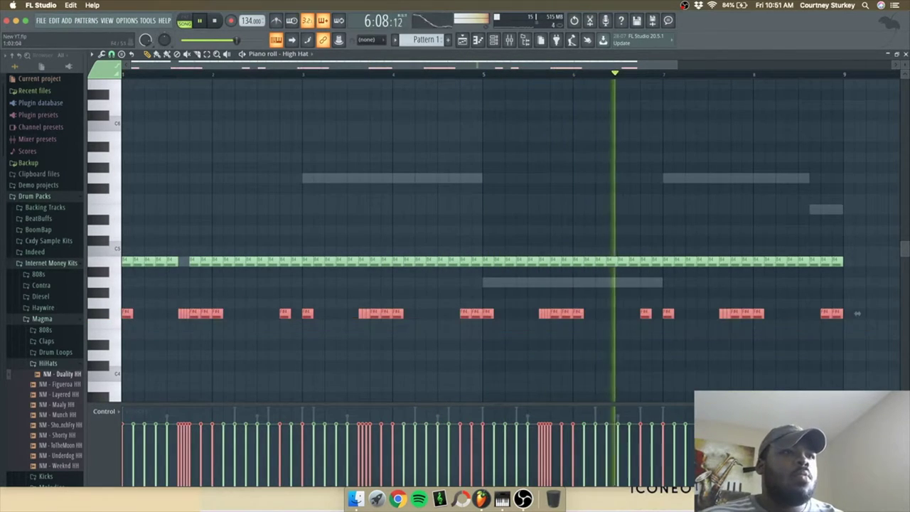
{"action": "scroll", "coordinate": [197, 353], "scroll_direction": "down", "scroll_amount": 5}
{"action": "scroll", "coordinate": [196, 353], "scroll_direction": "down", "scroll_amount": 5}
{"action": "scroll", "coordinate": [196, 352], "scroll_direction": "up", "scroll_amount": 1}
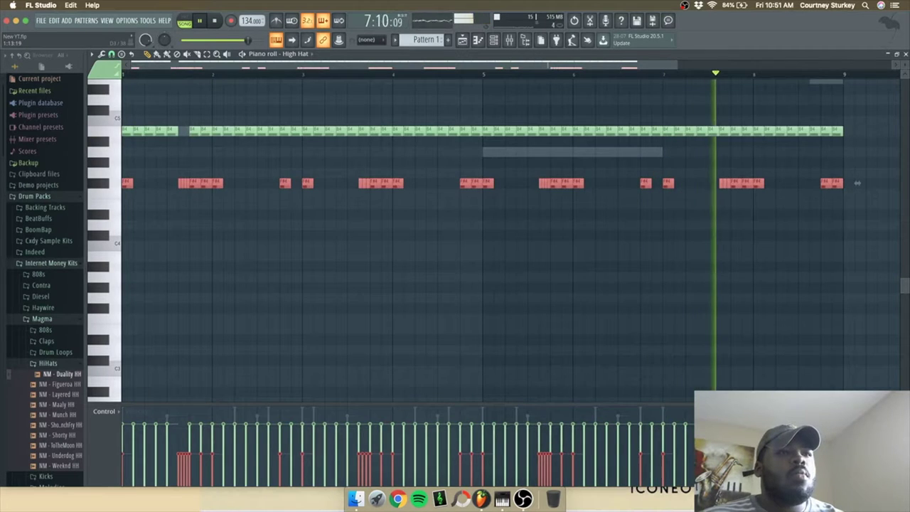
{"action": "left_click", "coordinate": [236, 317], "text": "super"}
{"action": "scroll", "coordinate": [236, 317], "scroll_direction": "down", "scroll_amount": 3}
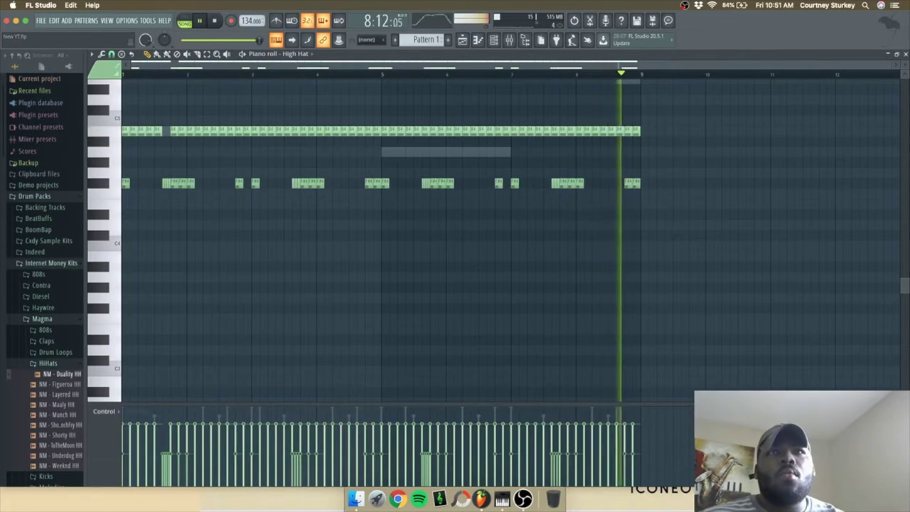
Close the hi-hat notes and add the NM - Dripping OH sample from the Magma Open Hats folder as a new channel.
{"action": "left_click", "coordinate": [897, 54]}
{"action": "left_click", "coordinate": [850, 104]}
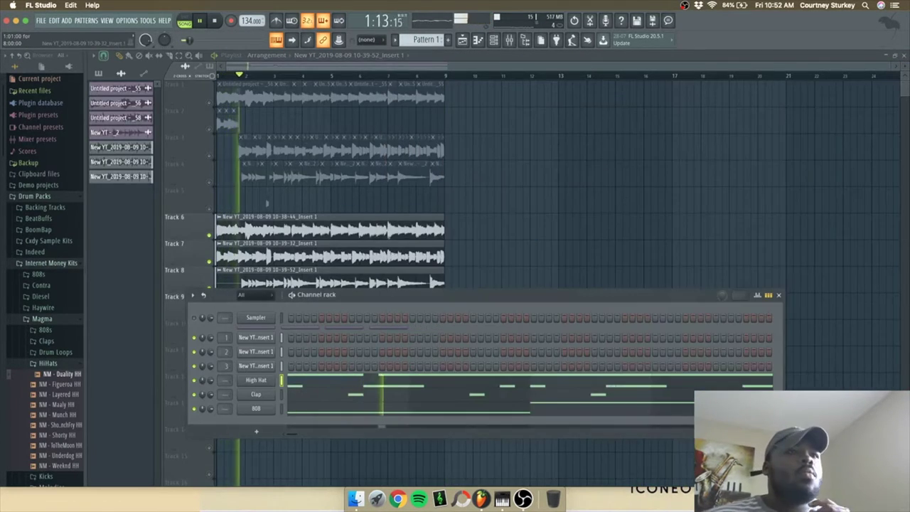
{"action": "left_click", "coordinate": [48, 364]}
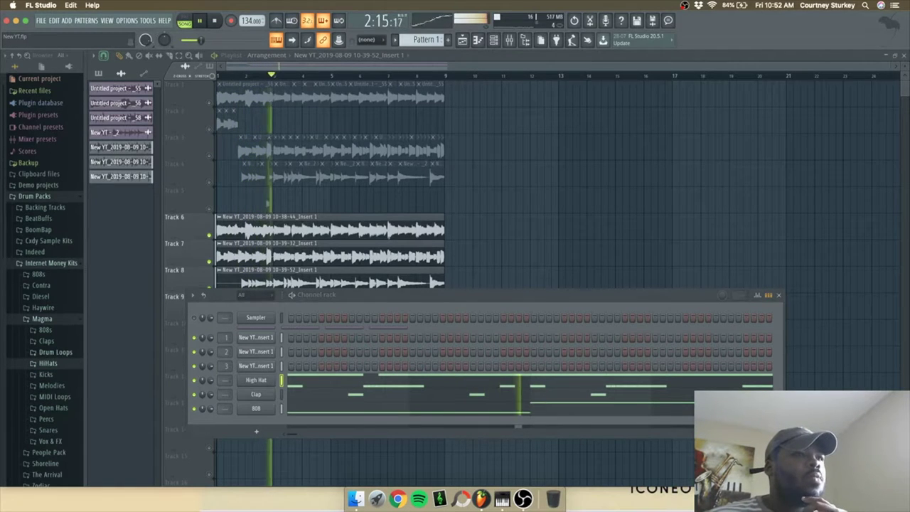
{"action": "left_click", "coordinate": [54, 408]}
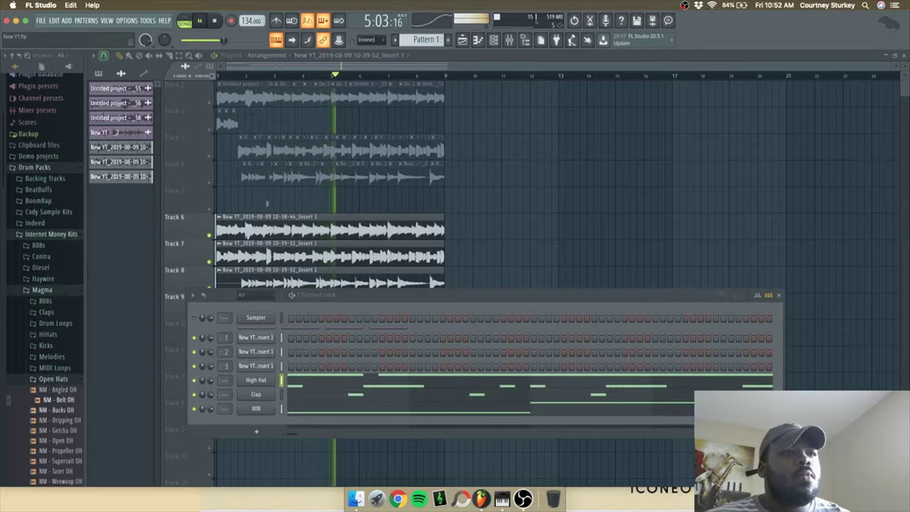
{"action": "left_click_drag", "start_coordinate": [62, 420], "coordinate": [256, 424]}
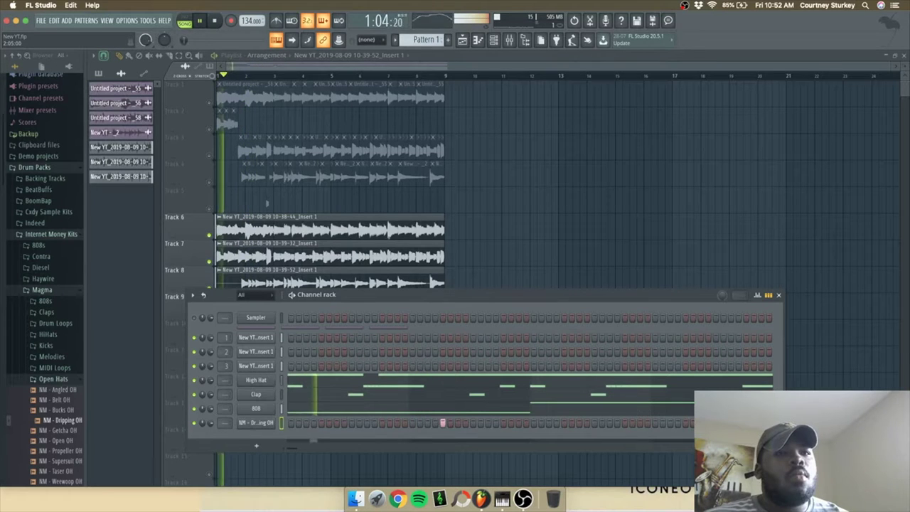
Open the NM - Dripping OH channel's notes and lower its single bar 2 note to B4.
{"action": "right_click", "coordinate": [256, 423]}
{"action": "left_click", "coordinate": [294, 362]}
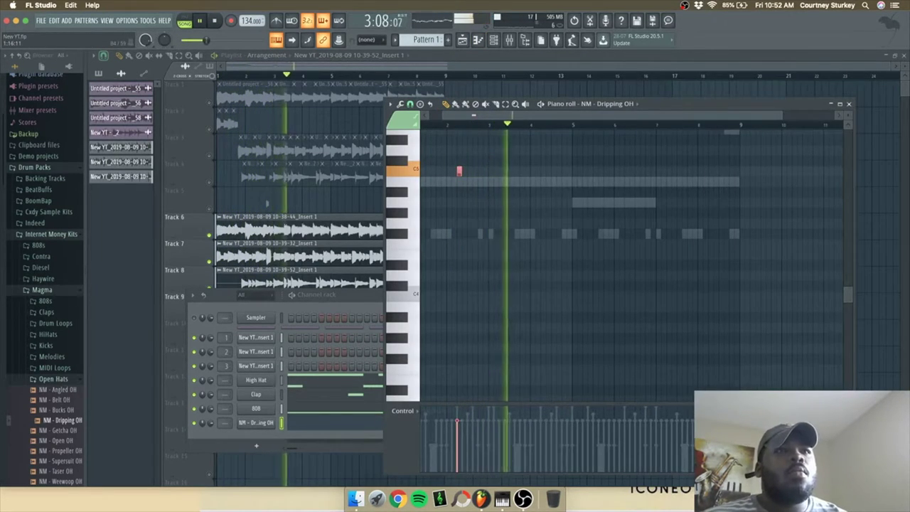
{"action": "left_click", "coordinate": [459, 181]}
Switch to the High Hat notes and raise all of them by two semitones.
{"action": "right_click", "coordinate": [469, 182]}
{"action": "right_click", "coordinate": [469, 181]}
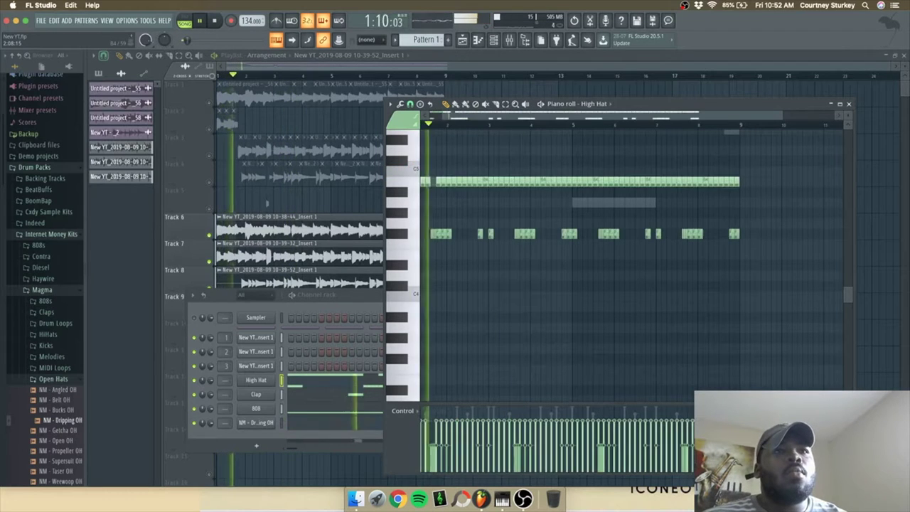
{"action": "key", "text": "shift+Up"}
{"action": "key", "text": "space"}
{"action": "key", "text": "shift+Up"}
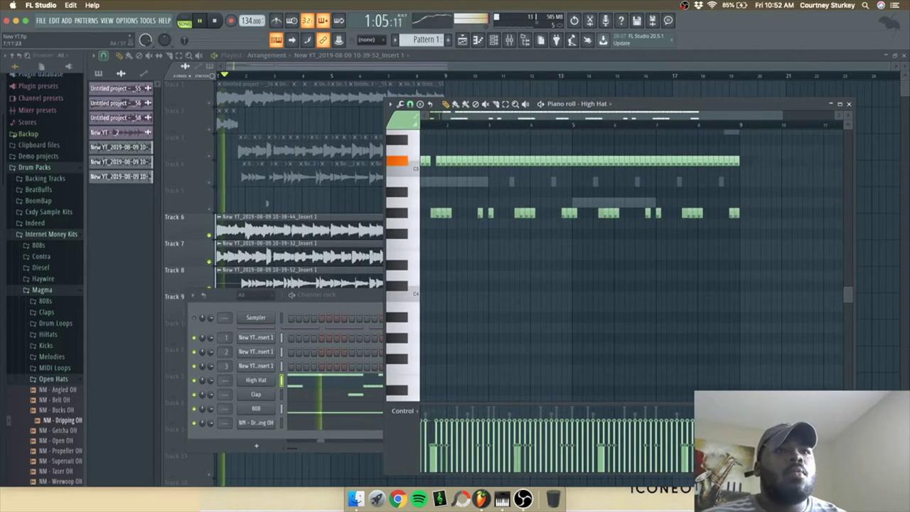
Lower the High Hat's lower row of accent notes back to F#4 and return to the NM - Dripping OH notes.
{"action": "left_click_drag", "start_coordinate": [428, 203], "coordinate": [754, 234]}
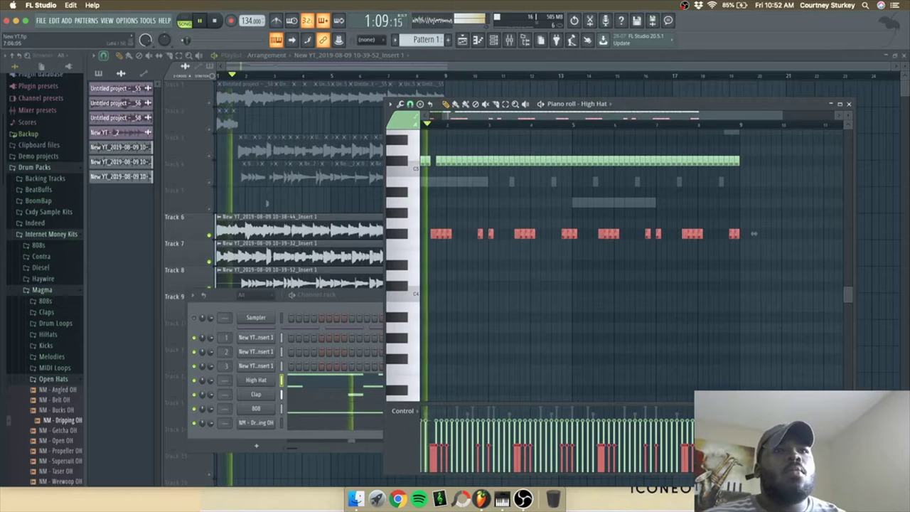
{"action": "key", "text": "super+d"}
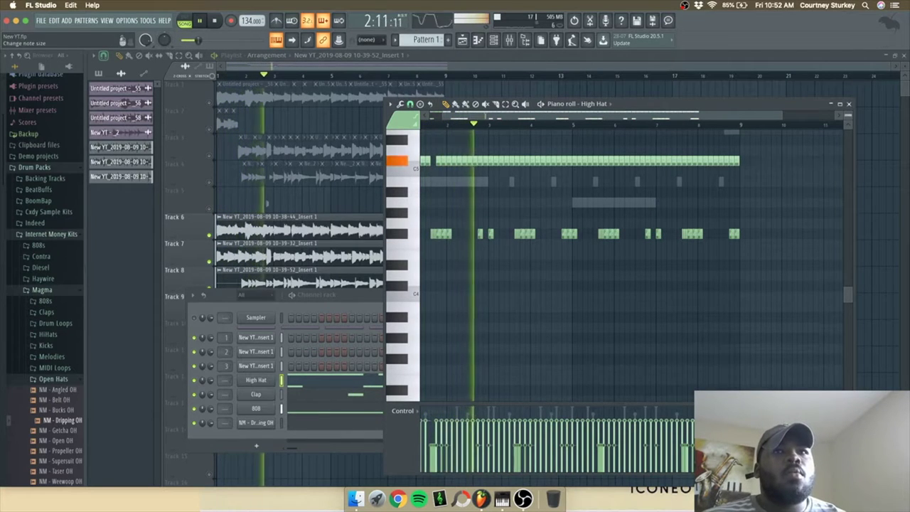
{"action": "key", "text": "Escape"}
{"action": "left_click", "coordinate": [447, 423]}
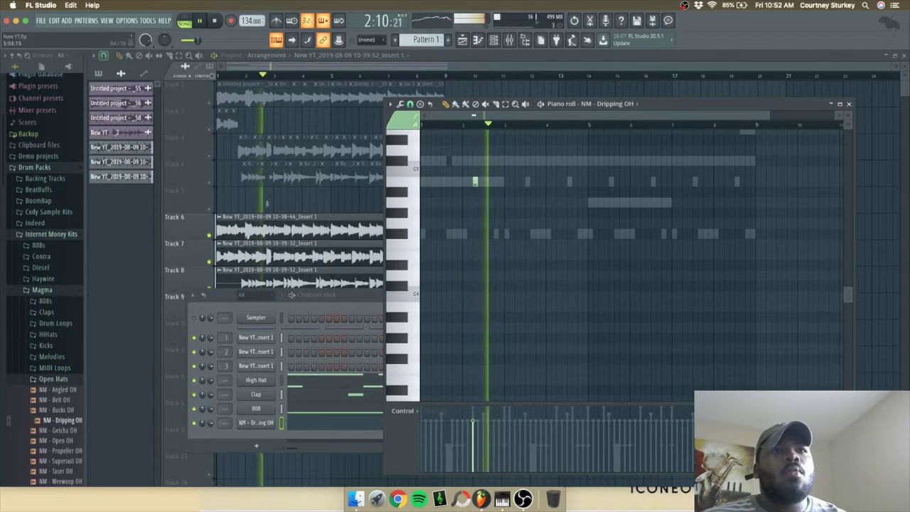
Add a B4 open-hat note early in bar 6 and close the NM - Dripping OH notes.
{"action": "left_click", "coordinate": [642, 182]}
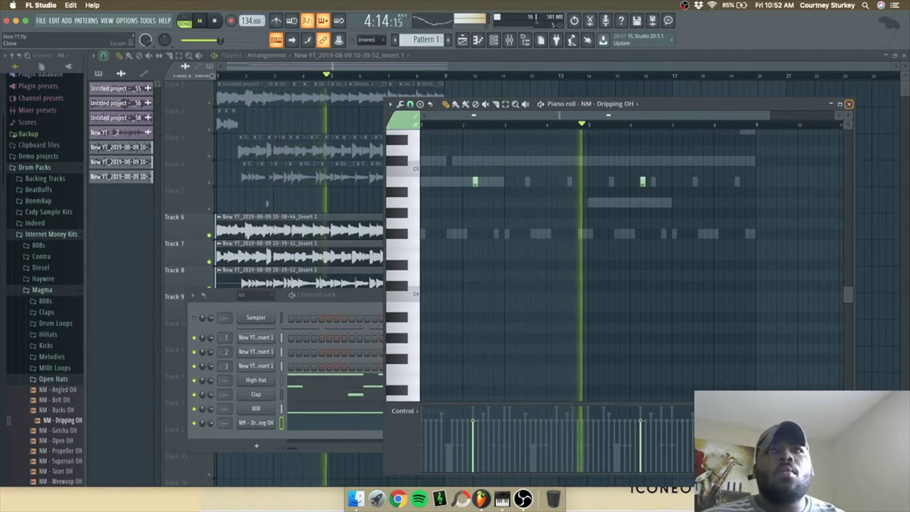
{"action": "left_click", "coordinate": [849, 104]}
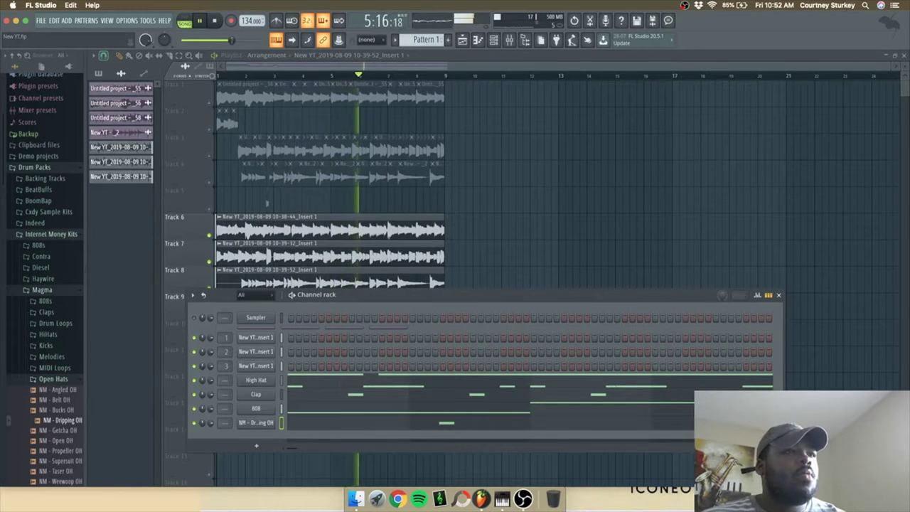
Add the NM - Everyday Snare sample from the Magma Snares folder as a new channel and open its notes.
{"action": "left_click", "coordinate": [54, 379]}
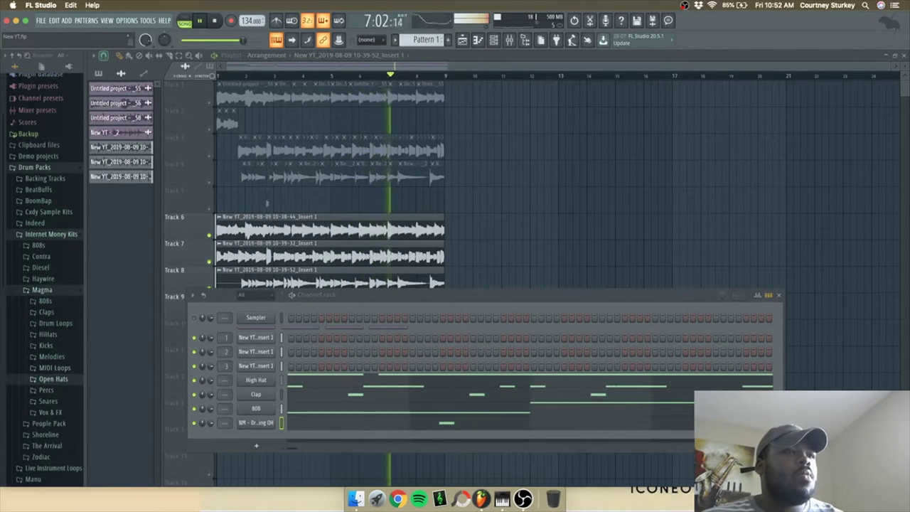
{"action": "left_click", "coordinate": [48, 401]}
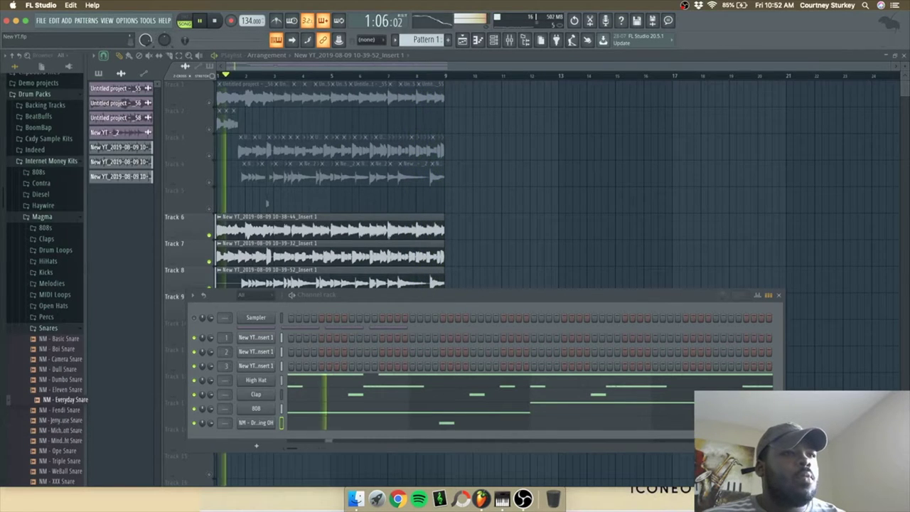
{"action": "left_click_drag", "start_coordinate": [42, 400], "coordinate": [256, 435]}
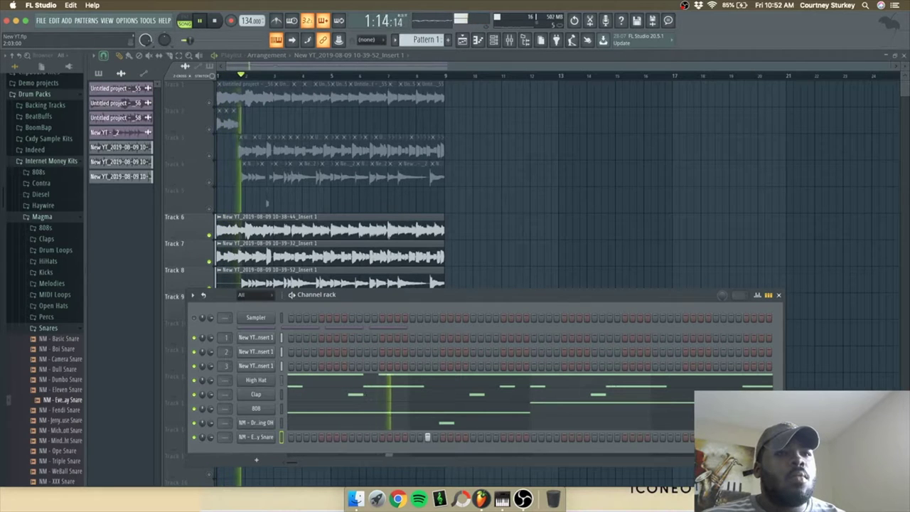
{"action": "left_click", "coordinate": [256, 437]}
{"action": "right_click", "coordinate": [267, 436]}
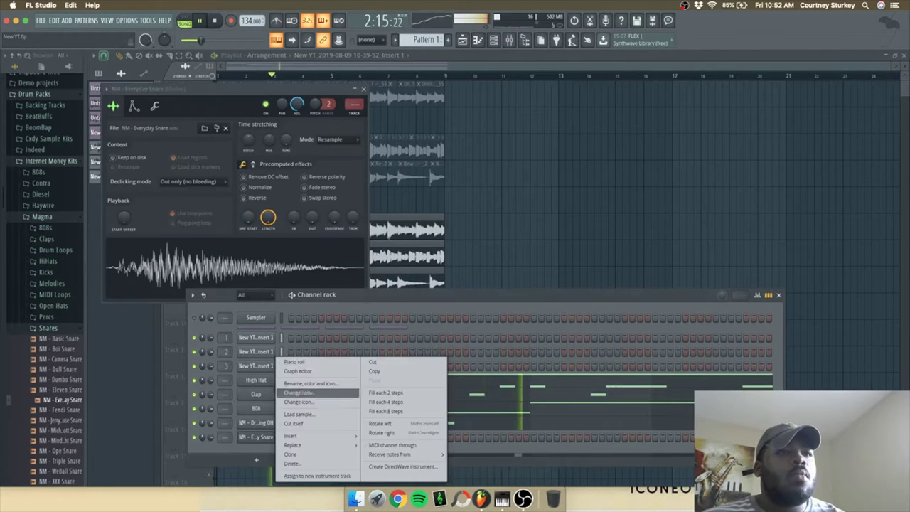
{"action": "left_click", "coordinate": [313, 361]}
Place C5 snare notes, two in bar 2 and a consecutive pair at the end of bar 4.
{"action": "left_click", "coordinate": [468, 171]}
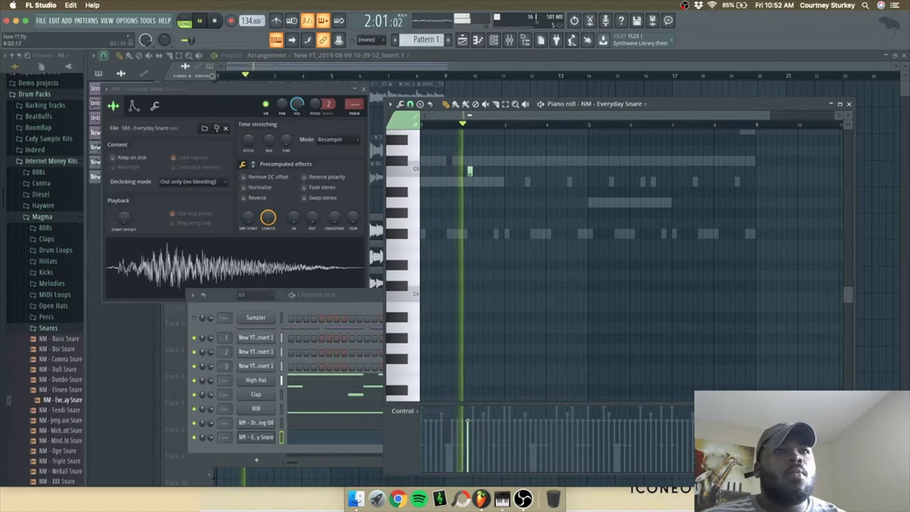
{"action": "left_click", "coordinate": [512, 171]}
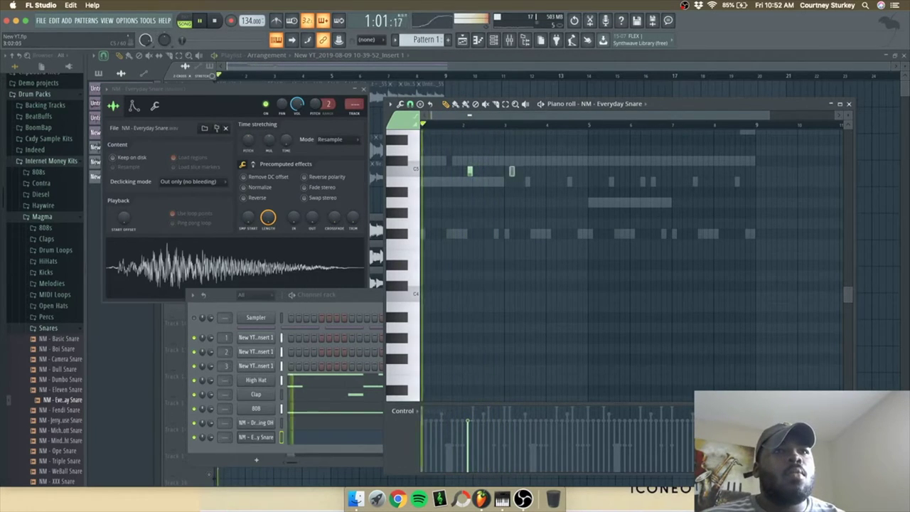
{"action": "left_click", "coordinate": [501, 171]}
{"action": "scroll", "coordinate": [517, 171], "scroll_direction": "up", "scroll_amount": 2}
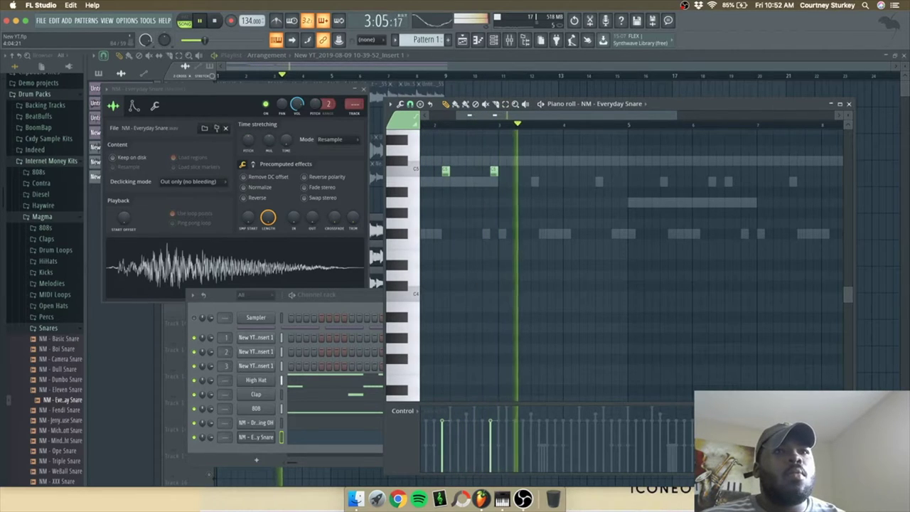
{"action": "left_click", "coordinate": [616, 170]}
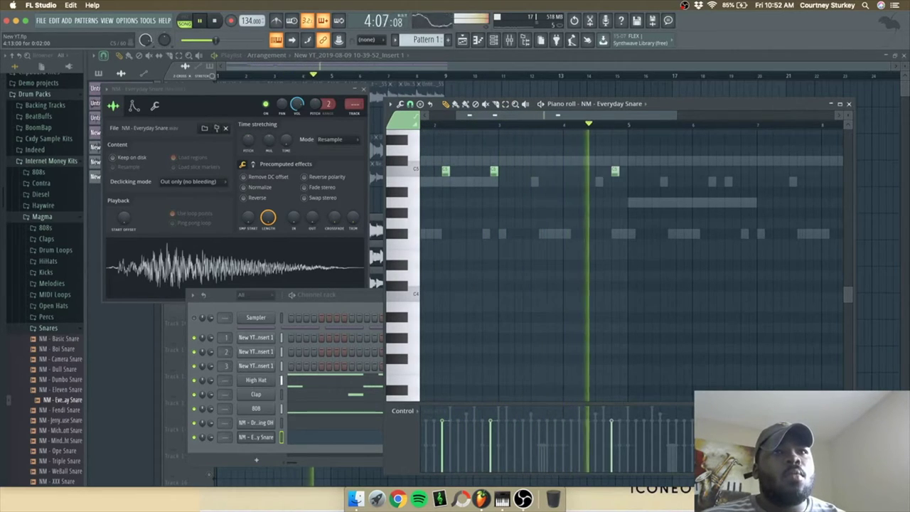
{"action": "left_click", "coordinate": [623, 171]}
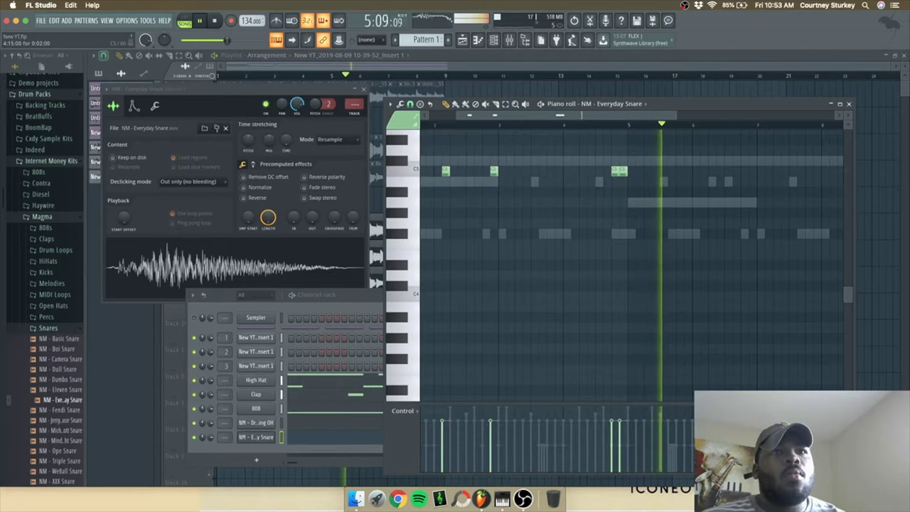
{"action": "left_click", "coordinate": [617, 171], "text": "super"}
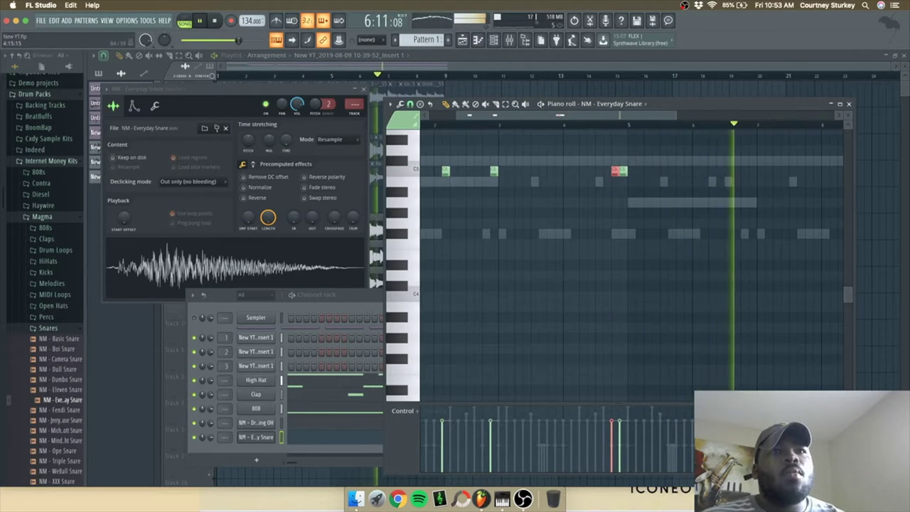
{"action": "scroll", "coordinate": [623, 182], "scroll_direction": "down", "scroll_amount": 2}
{"action": "left_click", "coordinate": [632, 203], "text": "super"}
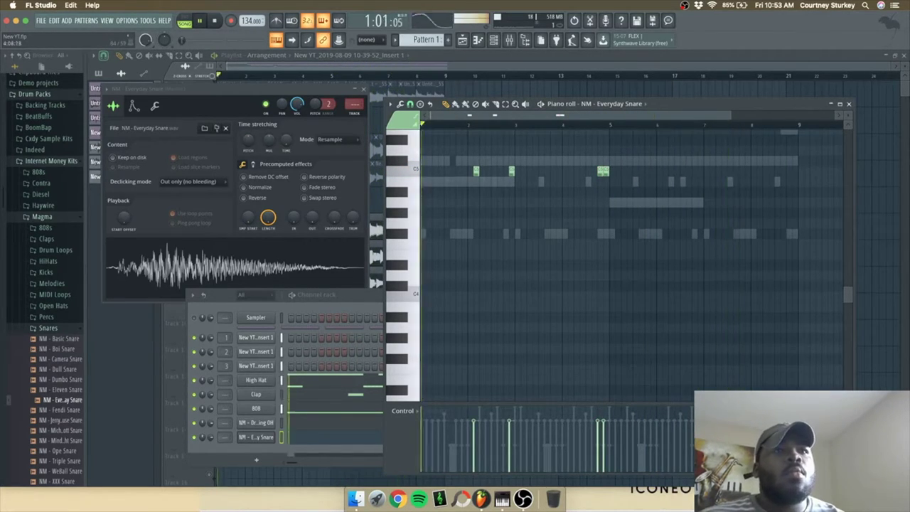
Move the second bar 2 snare note earlier to mid-bar and add another C5 note in the middle of bar 4.
{"action": "scroll", "coordinate": [501, 184], "scroll_direction": "up", "scroll_amount": 4}
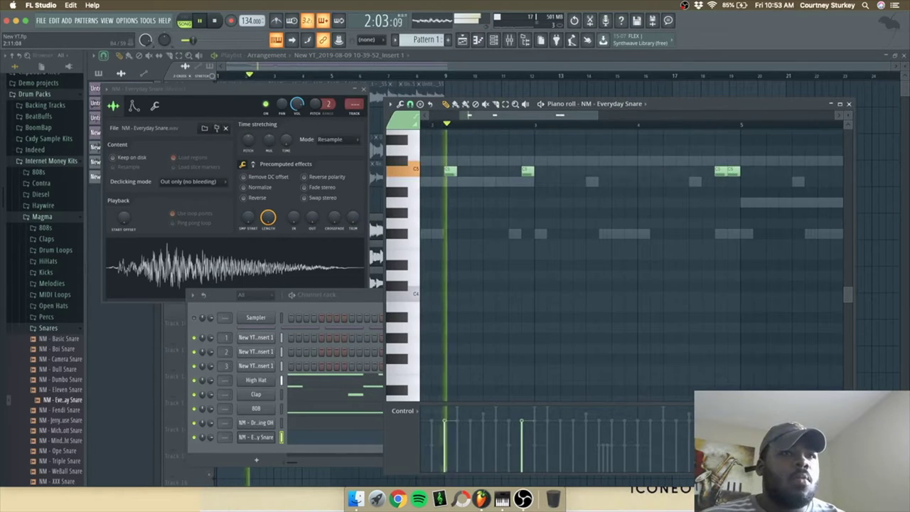
{"action": "key", "text": "space"}
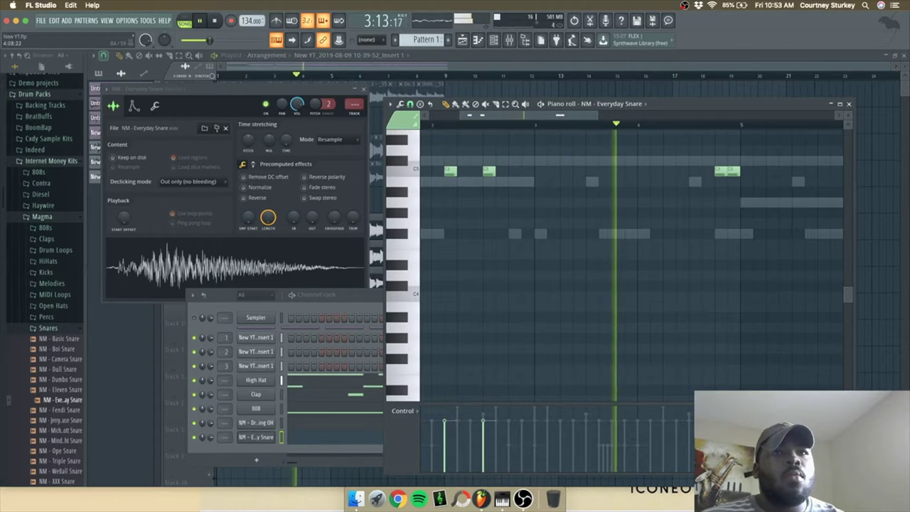
{"action": "left_click", "coordinate": [694, 171]}
{"action": "left_click", "coordinate": [668, 170]}
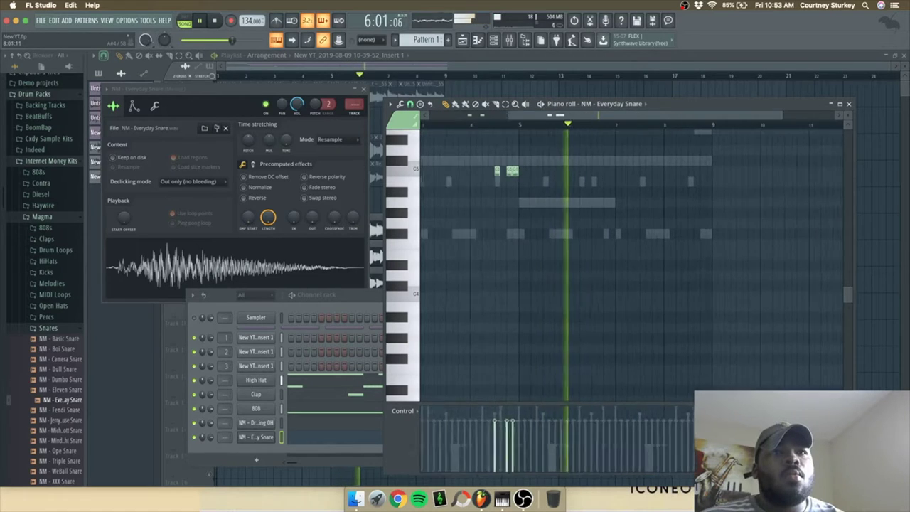
Add two C5 snare notes in bar 7 and two near the end of bar 8, and close the snare notes.
{"action": "key", "text": "z"}
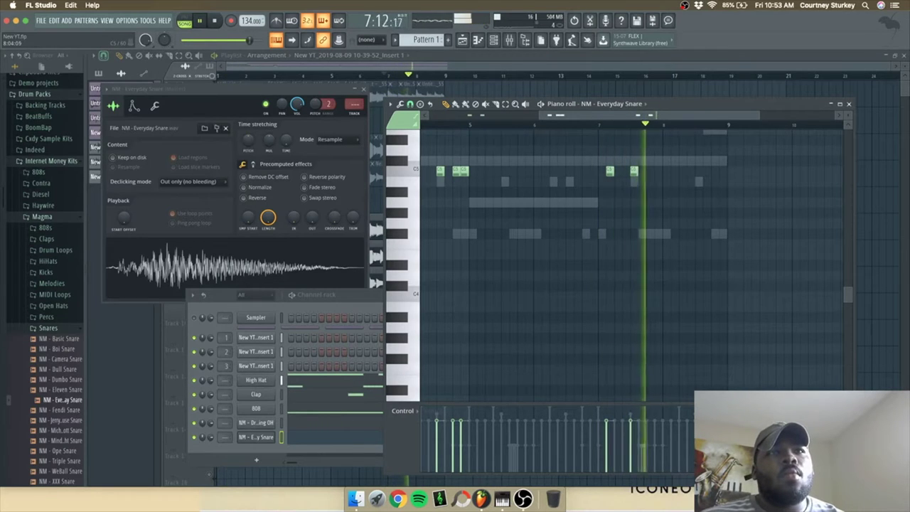
{"action": "left_click", "coordinate": [681, 171]}
{"action": "left_click", "coordinate": [714, 171]}
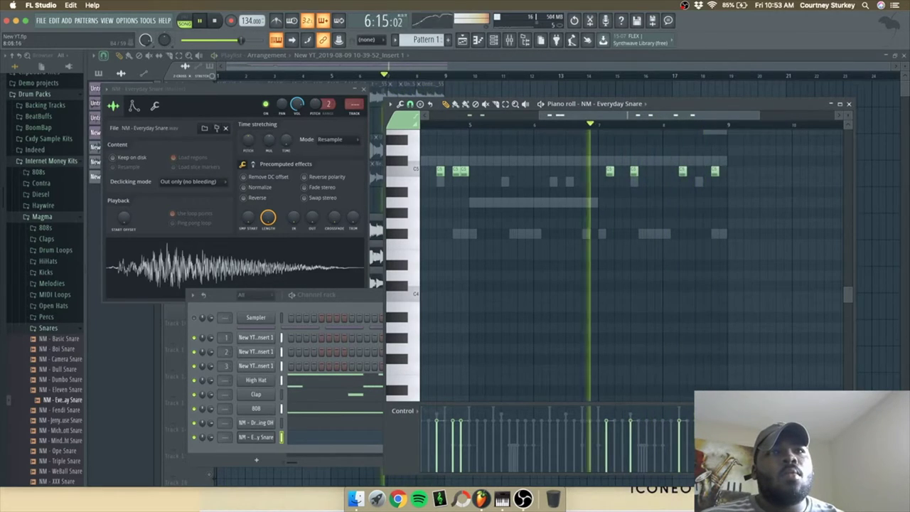
{"action": "right_click", "coordinate": [683, 171]}
{"action": "scroll", "coordinate": [708, 172], "scroll_direction": "up", "scroll_amount": 2}
{"action": "left_click_drag", "start_coordinate": [721, 171], "coordinate": [709, 171]}
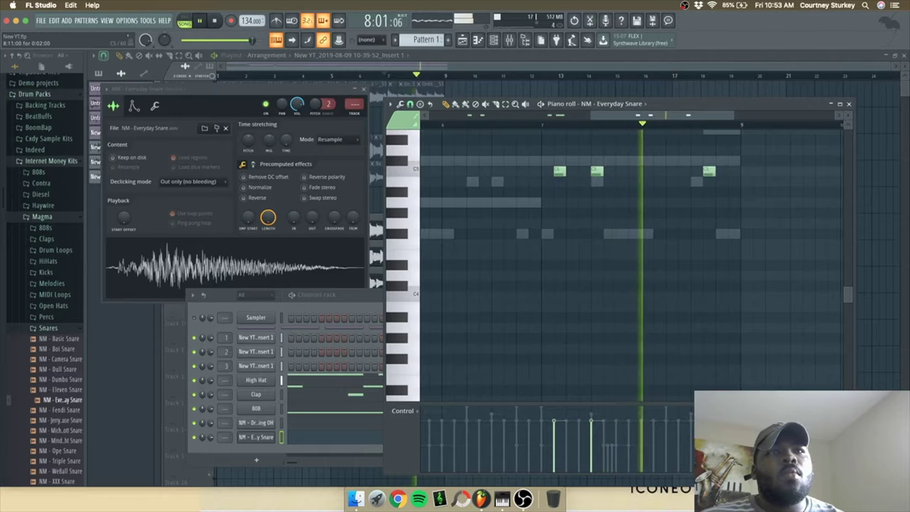
{"action": "left_click", "coordinate": [733, 172]}
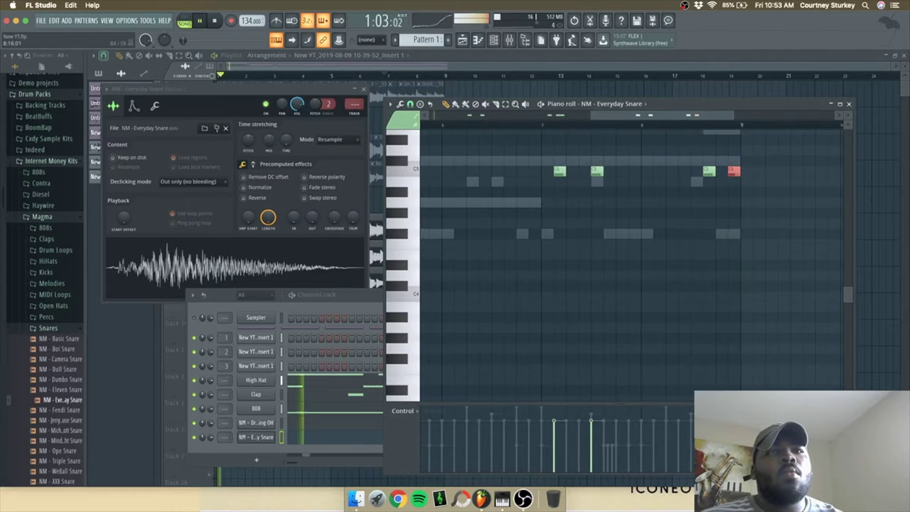
{"action": "left_click", "coordinate": [849, 105]}
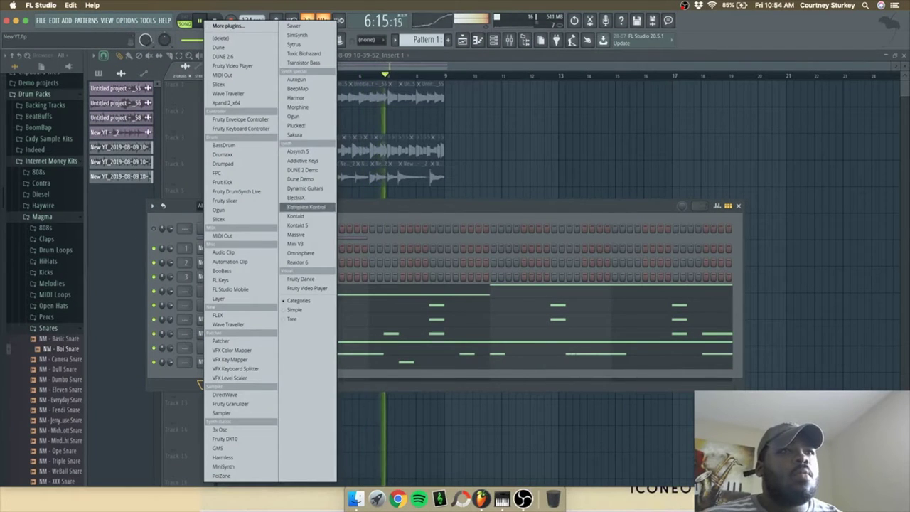
Add an Addictive Keys channel and choose the Studio Grand - Studio Grand preset.
{"action": "left_click", "coordinate": [303, 161]}
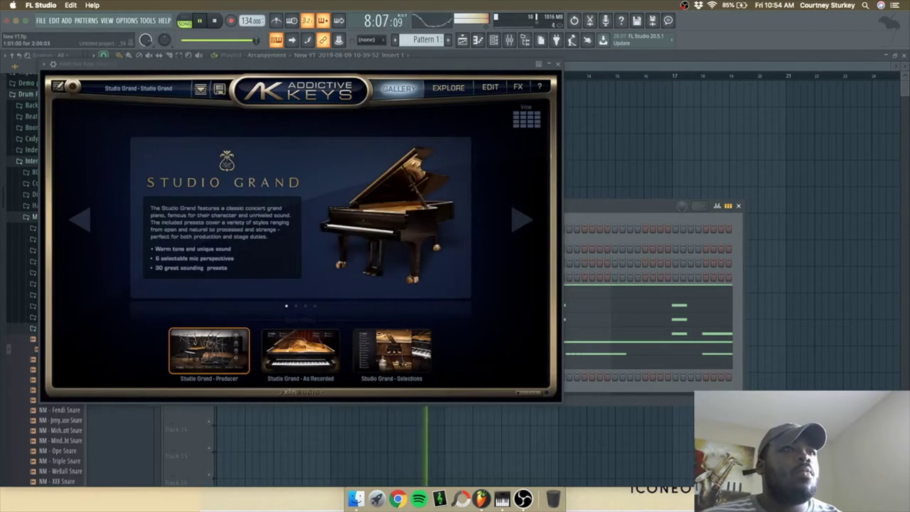
{"action": "left_click", "coordinate": [201, 89]}
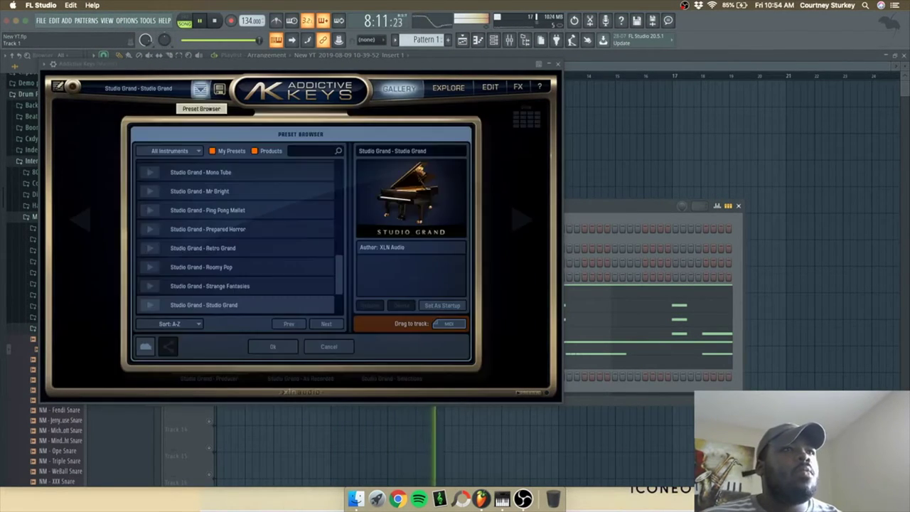
{"action": "left_click", "coordinate": [203, 306]}
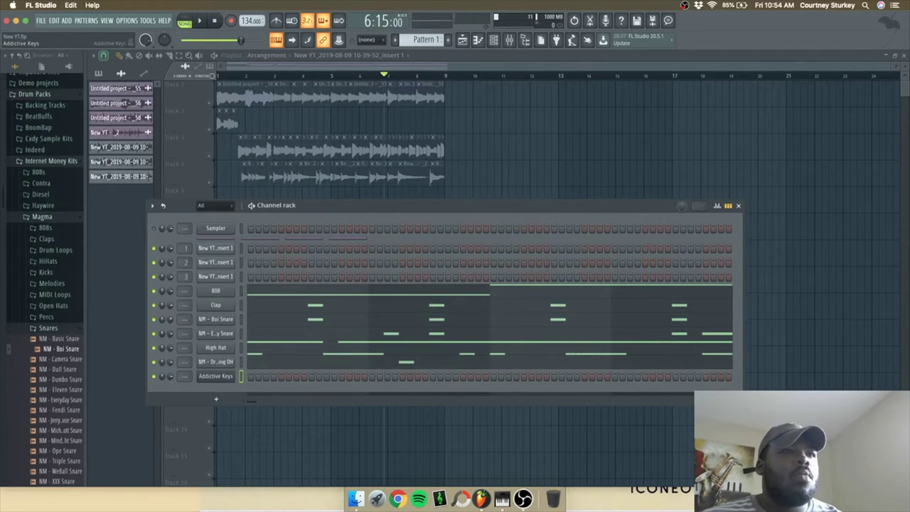
Open the Addictive Keys notes and enter a B3, D4 and F#4 chord filling bar 1, without the extra D4 in bar 2.
{"action": "right_click", "coordinate": [221, 375]}
{"action": "left_click", "coordinate": [259, 371]}
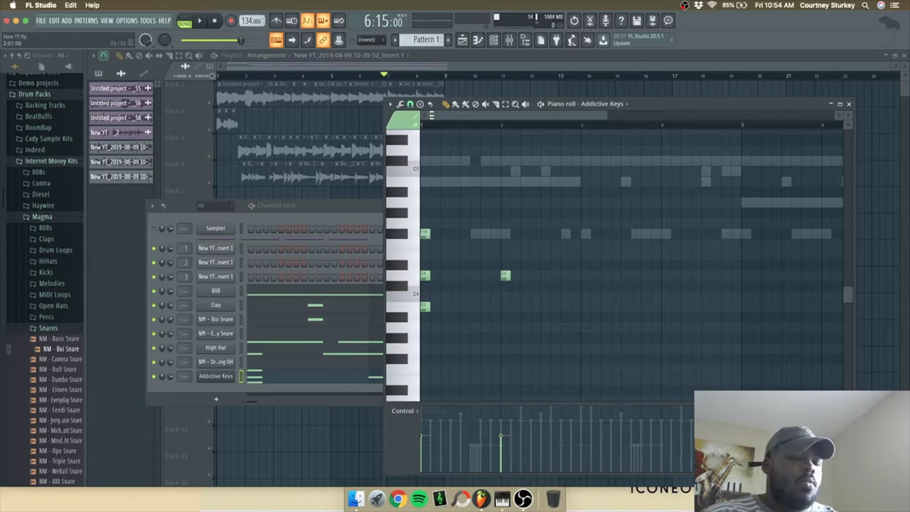
{"action": "left_click", "coordinate": [215, 20]}
{"action": "key", "text": "space"}
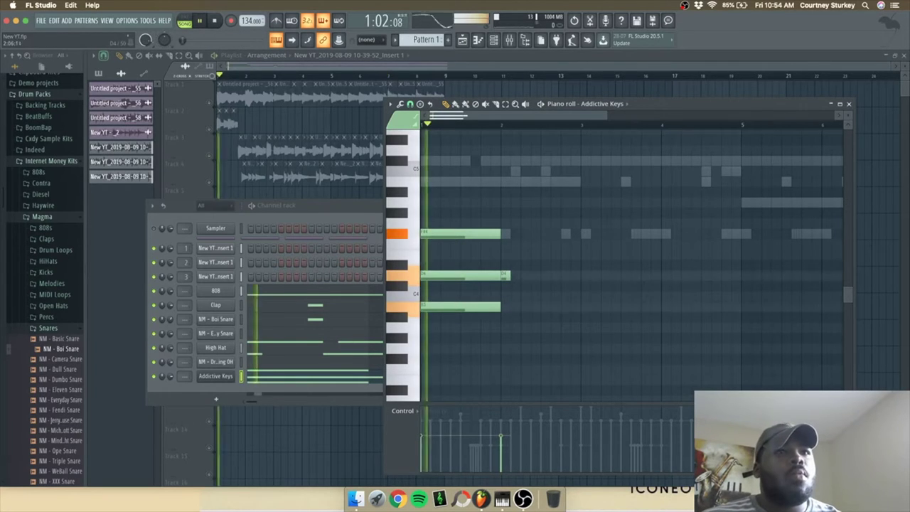
{"action": "key", "text": "space"}
{"action": "right_click", "coordinate": [506, 276]}
Raise the bar 1 chord by one octave to B4, D5 and F#5 and play it back.
{"action": "key", "text": "space"}
{"action": "key", "text": "space"}
{"action": "key", "text": "super+Up"}
{"action": "key", "text": "space"}
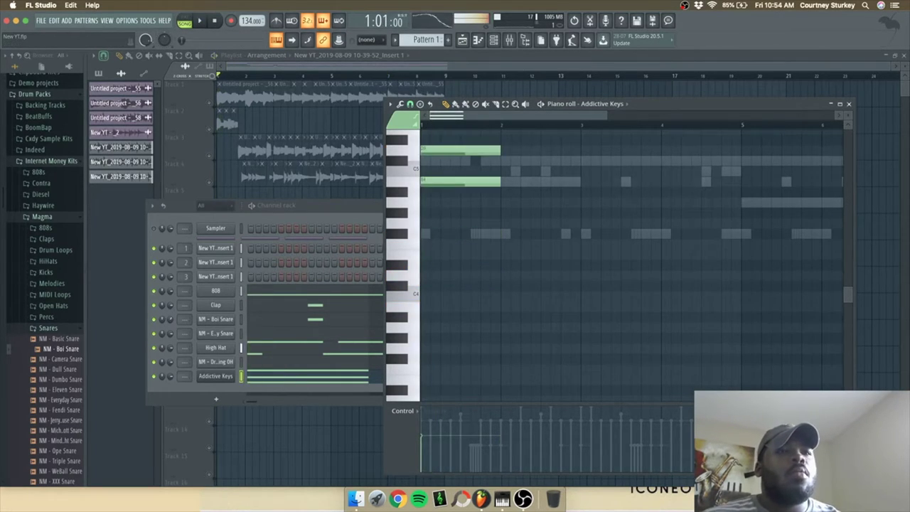
{"action": "scroll", "coordinate": [583, 267], "scroll_direction": "up", "scroll_amount": 7}
{"action": "scroll", "coordinate": [591, 305], "scroll_direction": "down", "scroll_amount": 3}
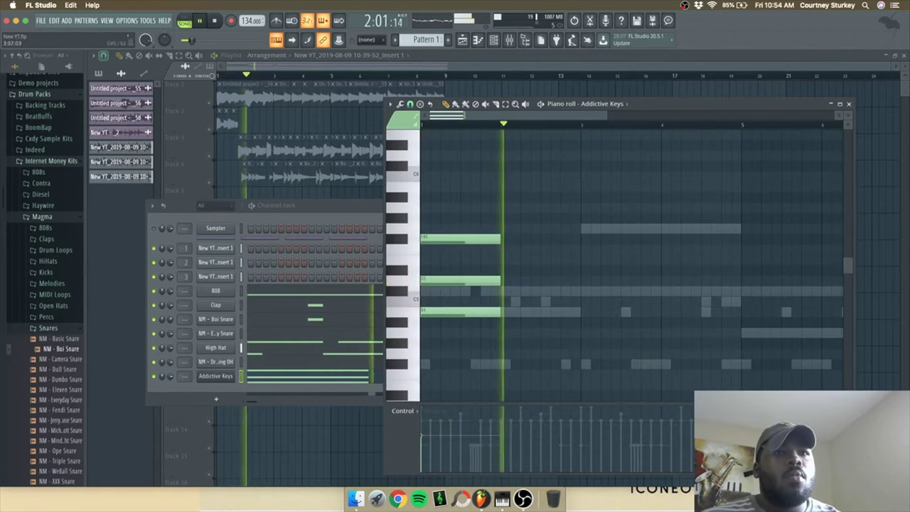
Enter a second chord of G5, A#5 and D6 at the start of bar 3.
{"action": "left_click", "coordinate": [585, 228]}
{"action": "left_click", "coordinate": [574, 208]}
{"action": "key", "text": "space"}
{"action": "key", "text": "space"}
{"action": "left_click_drag", "start_coordinate": [575, 208], "coordinate": [584, 187]}
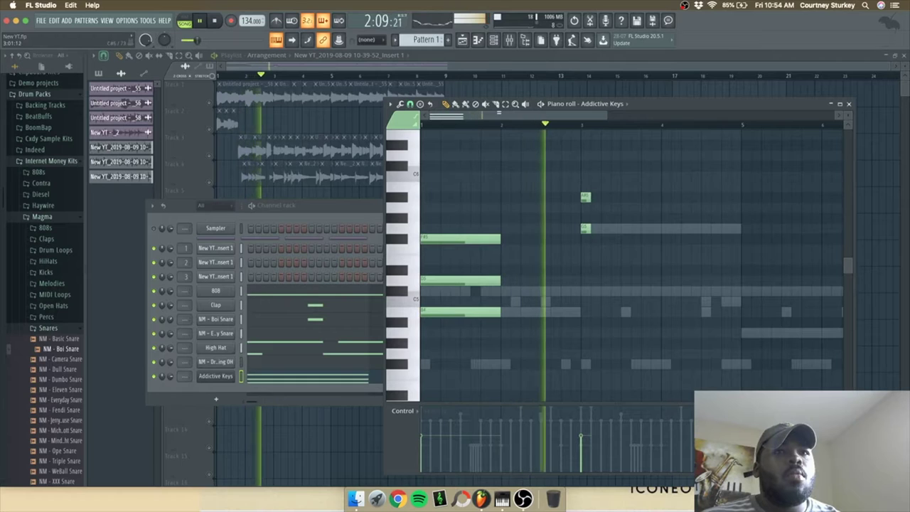
{"action": "left_click", "coordinate": [585, 166]}
{"action": "right_click", "coordinate": [586, 166]}
{"action": "left_click", "coordinate": [585, 156]}
Lower the A#5 and D6 notes at bar 3 by one octave and raise the resulting lowest note to B4.
{"action": "left_click_drag", "start_coordinate": [581, 150], "coordinate": [598, 232]}
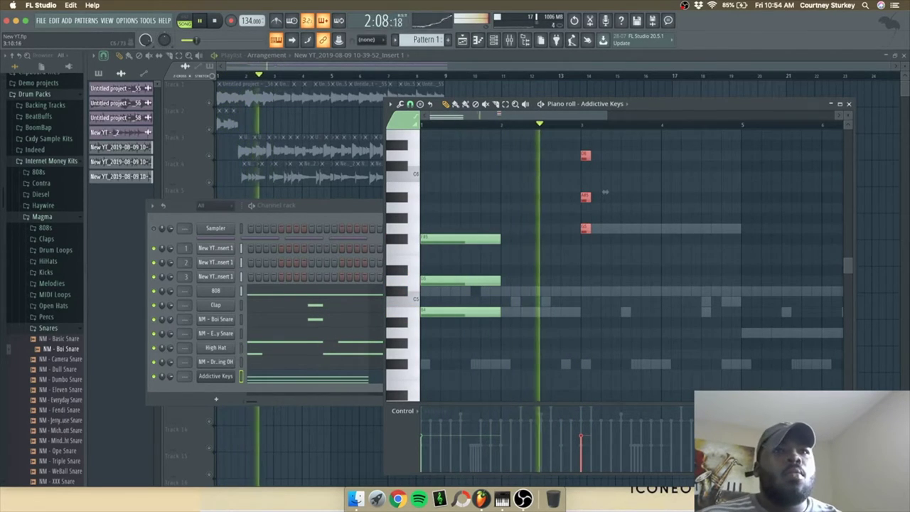
{"action": "left_click_drag", "start_coordinate": [574, 141], "coordinate": [611, 204]}
{"action": "key", "text": "super+Down"}
{"action": "key", "text": "space"}
{"action": "key", "text": "space"}
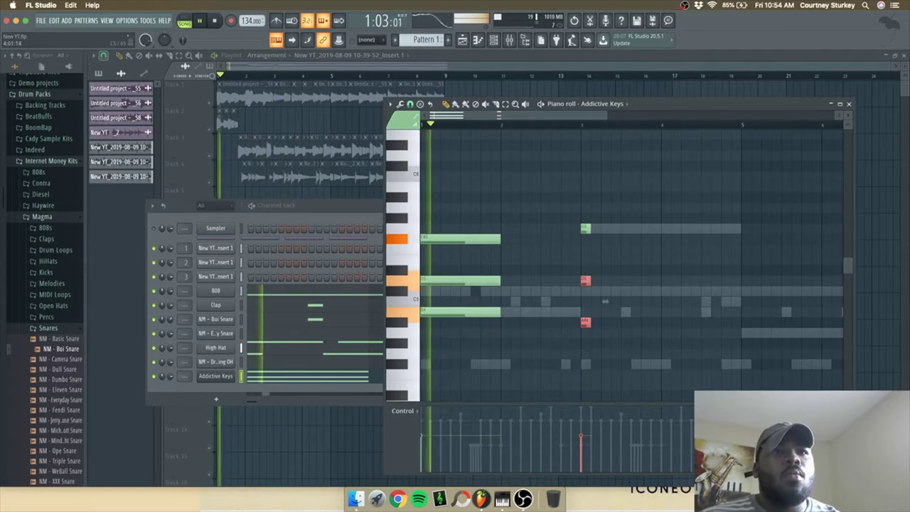
{"action": "left_click_drag", "start_coordinate": [617, 298], "coordinate": [579, 337]}
{"action": "key", "text": "Up"}
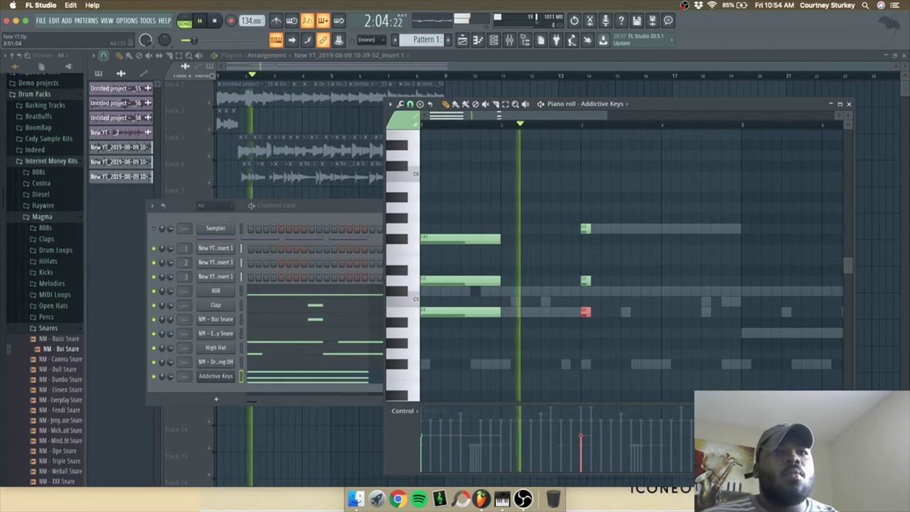
Extend both chords to two bars each with legato, using a temporary D5 note at bar 5 as the end marker.
{"action": "left_click", "coordinate": [748, 281]}
{"action": "key", "text": "space"}
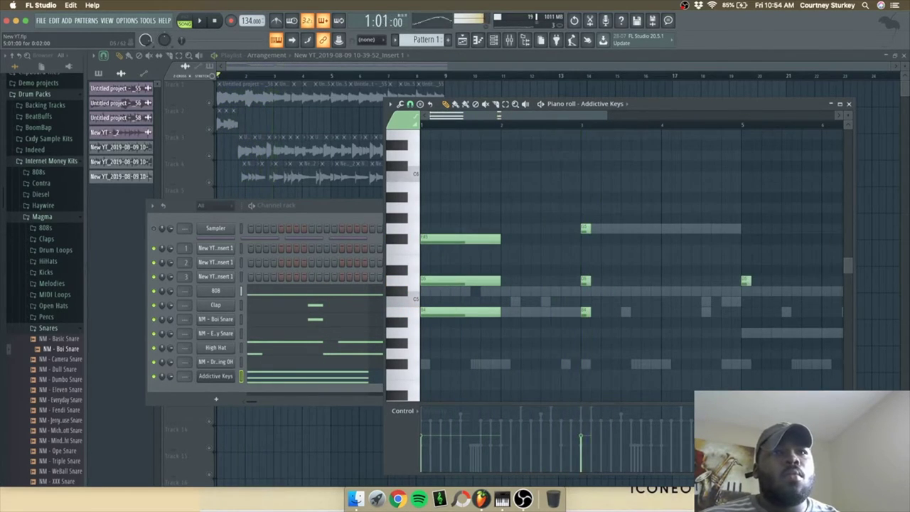
{"action": "key", "text": "super+l"}
{"action": "key", "text": "space"}
{"action": "right_click", "coordinate": [747, 281]}
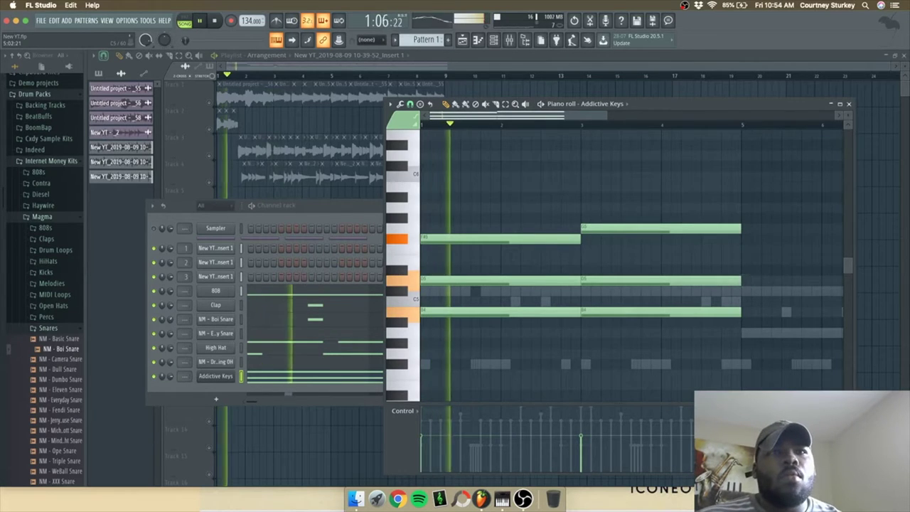
Randomize the velocities of all the Addictive Keys notes with the piano roll randomizer, using bipolar levels.
{"action": "scroll", "coordinate": [737, 291], "scroll_direction": "down", "scroll_amount": 3}
{"action": "key", "text": "ctrl+a"}
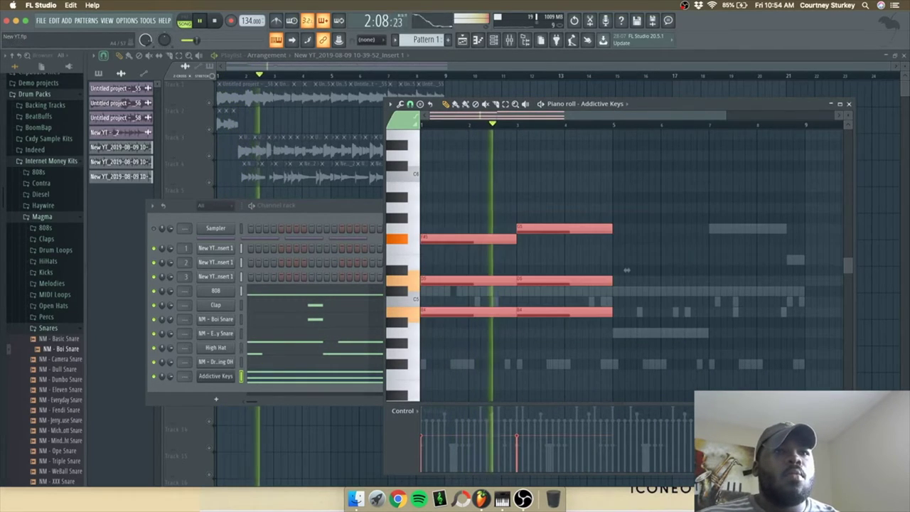
{"action": "key", "text": "space"}
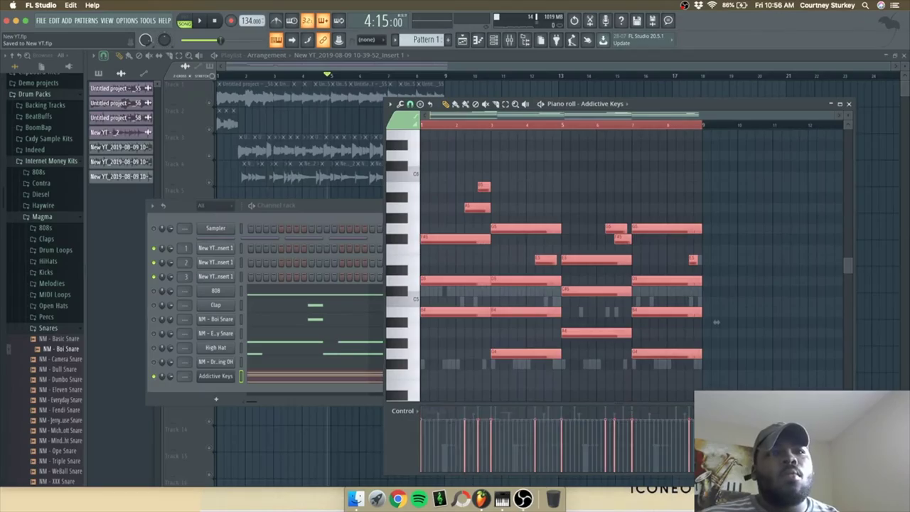
{"action": "key", "text": "alt+r"}
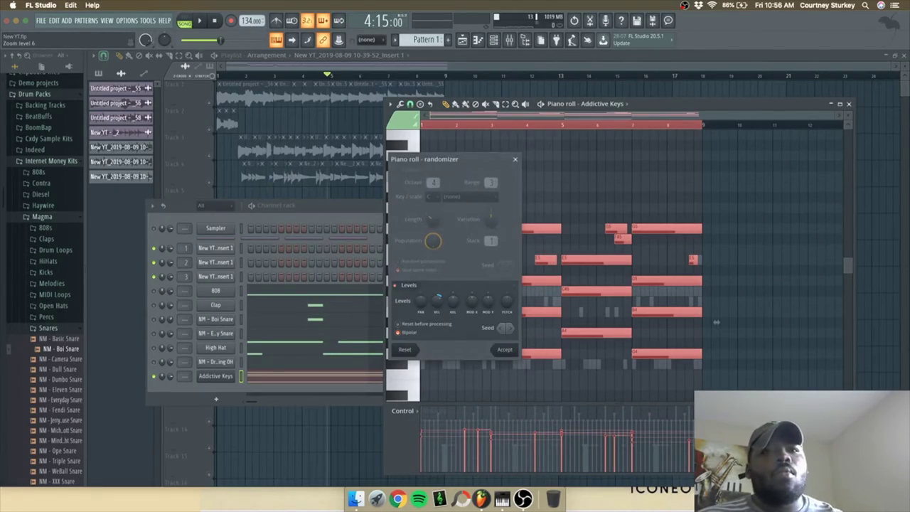
{"action": "key", "text": "space"}
{"action": "key", "text": "Return"}
Listen to the Addictive Keys progression, deselect its notes and close the piano roll.
{"action": "key", "text": "space"}
{"action": "key", "text": "space"}
{"action": "key", "text": "space"}
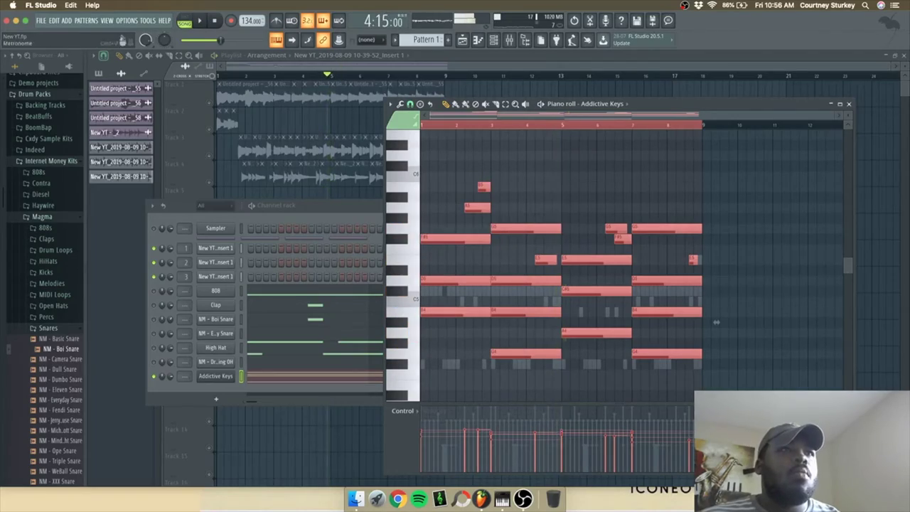
{"action": "key", "text": "space"}
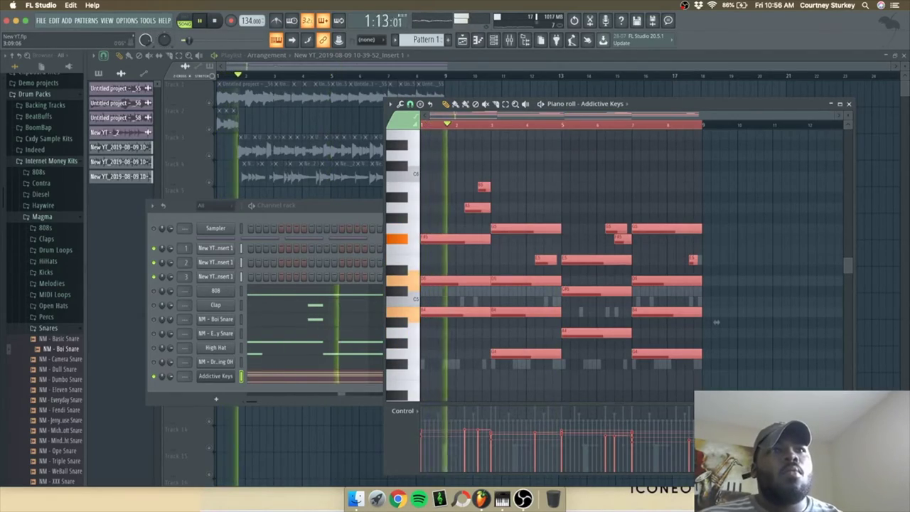
{"action": "key", "text": "ctrl+d"}
{"action": "key", "text": "F7"}
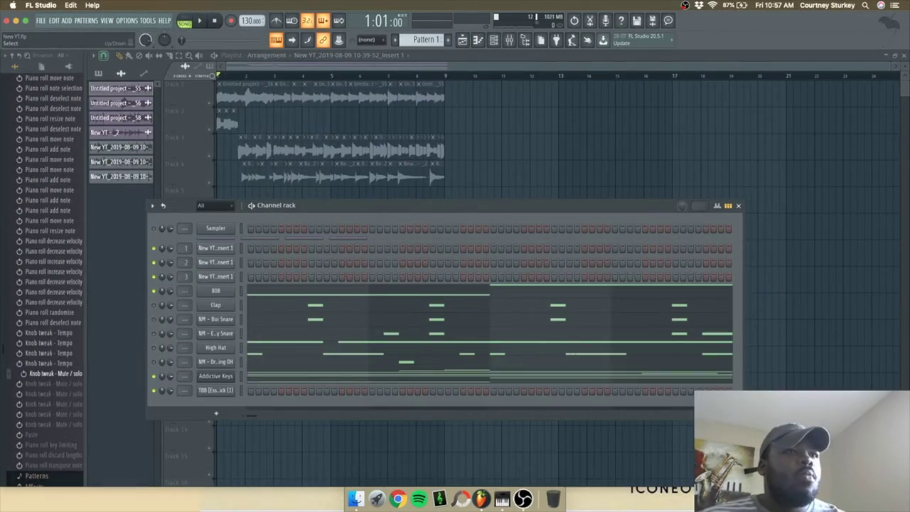
Paste the copied notes into the TBB [Essentials] Kick channel and limit all of them to C5.
{"action": "left_click", "coordinate": [241, 391]}
{"action": "key", "text": "super+v"}
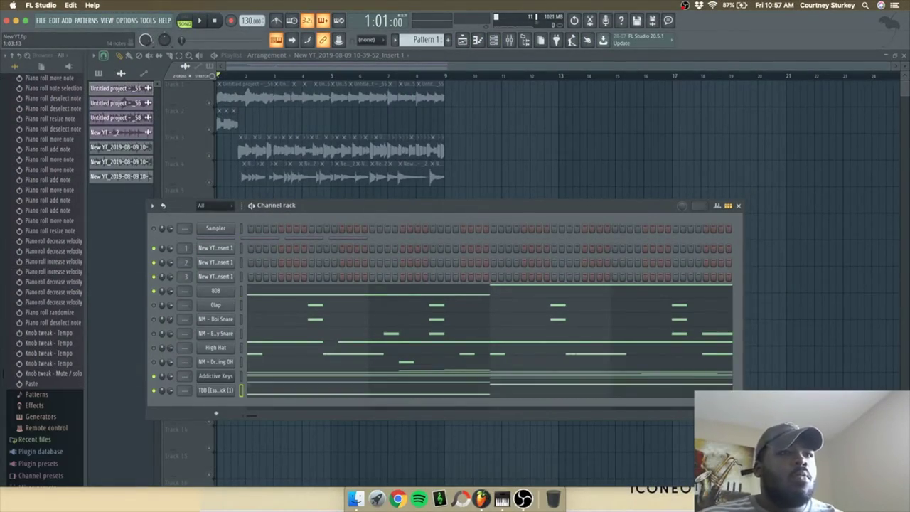
{"action": "left_click", "coordinate": [450, 391]}
{"action": "key", "text": "super+a"}
{"action": "key", "text": "alt+k"}
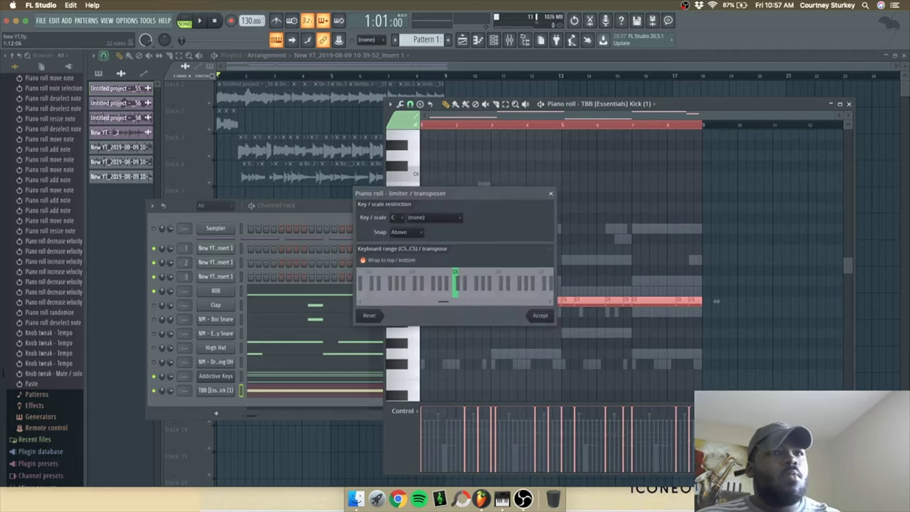
{"action": "key", "text": "Return"}
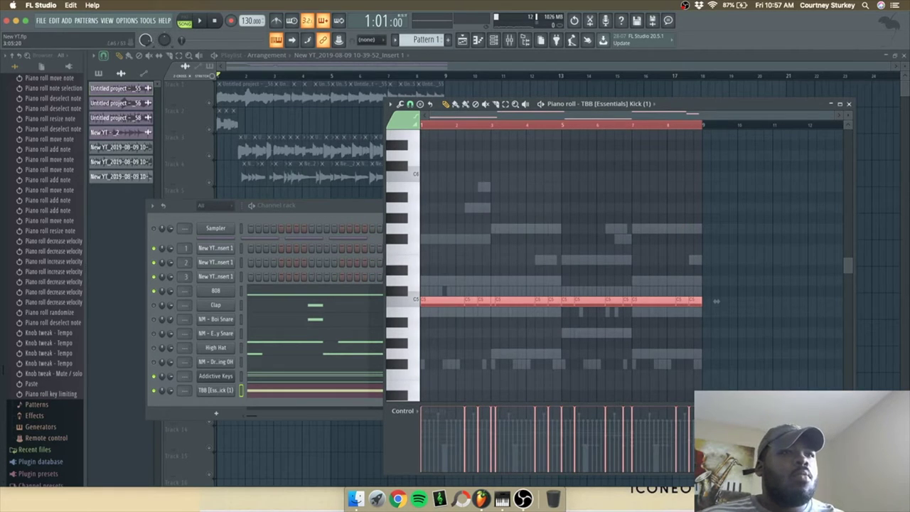
Discard the kick notes' lengths, transpose them down one semitone to B4 and close the piano roll.
{"action": "key", "text": "alt+d"}
{"action": "key", "text": "ctrl+d"}
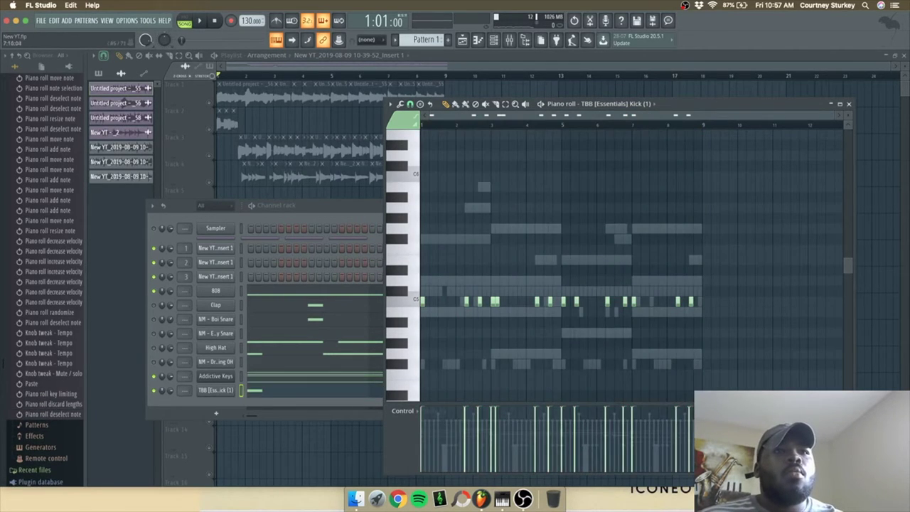
{"action": "left_click_drag", "start_coordinate": [754, 223], "coordinate": [419, 348]}
{"action": "key", "text": "shift+Down"}
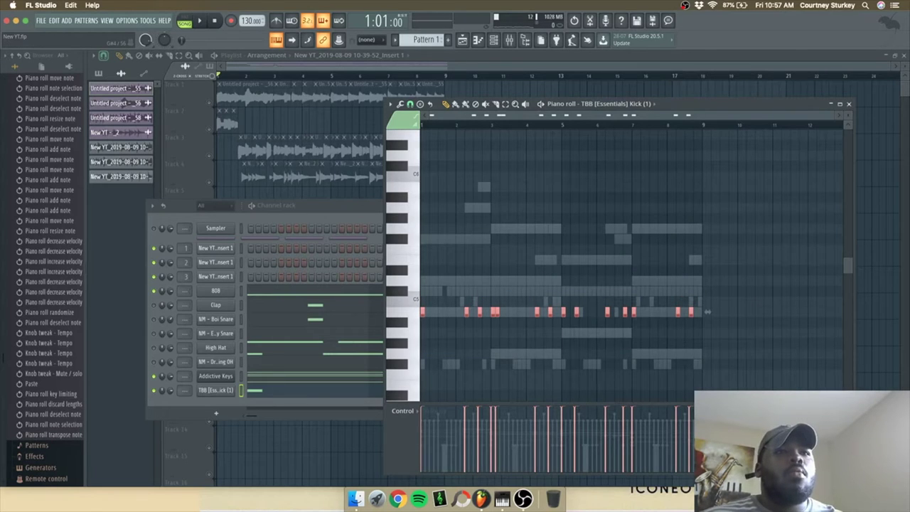
{"action": "left_click", "coordinate": [848, 104]}
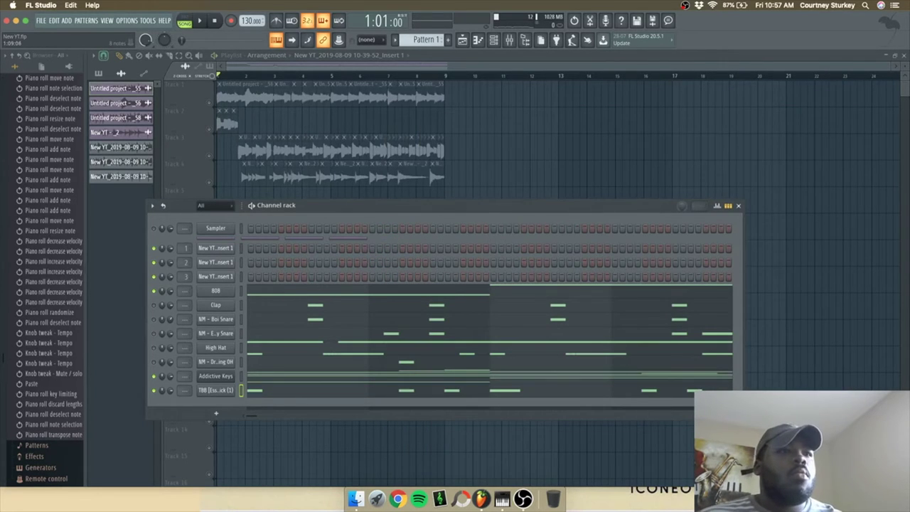
Save the project while the beat plays and unmute the Clap, both NM snare channels and the open hat.
{"action": "key", "text": "space"}
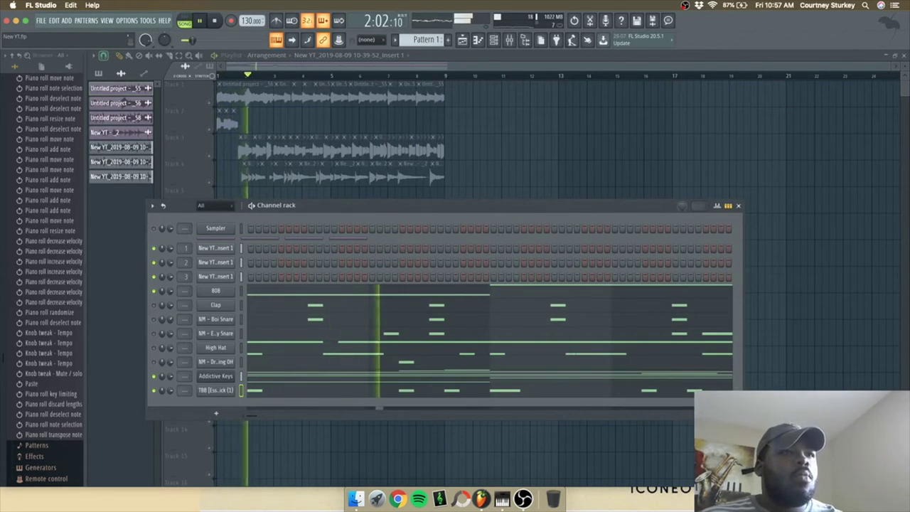
{"action": "key", "text": "super+s"}
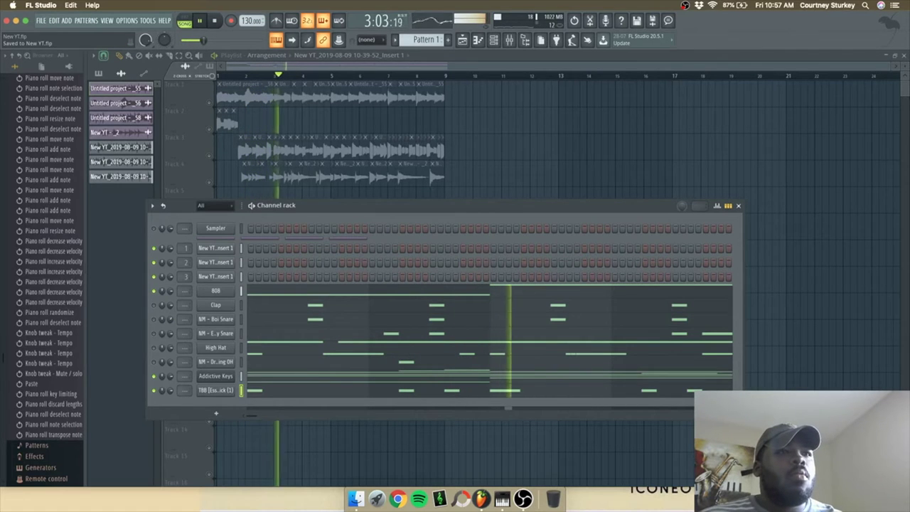
{"action": "left_click", "coordinate": [153, 305]}
{"action": "left_click", "coordinate": [154, 319]}
{"action": "left_click", "coordinate": [153, 334]}
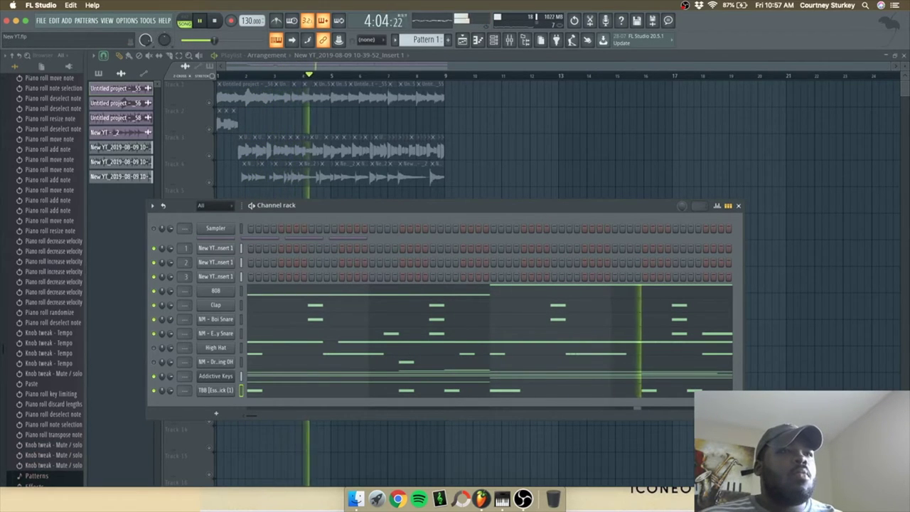
{"action": "left_click", "coordinate": [154, 361]}
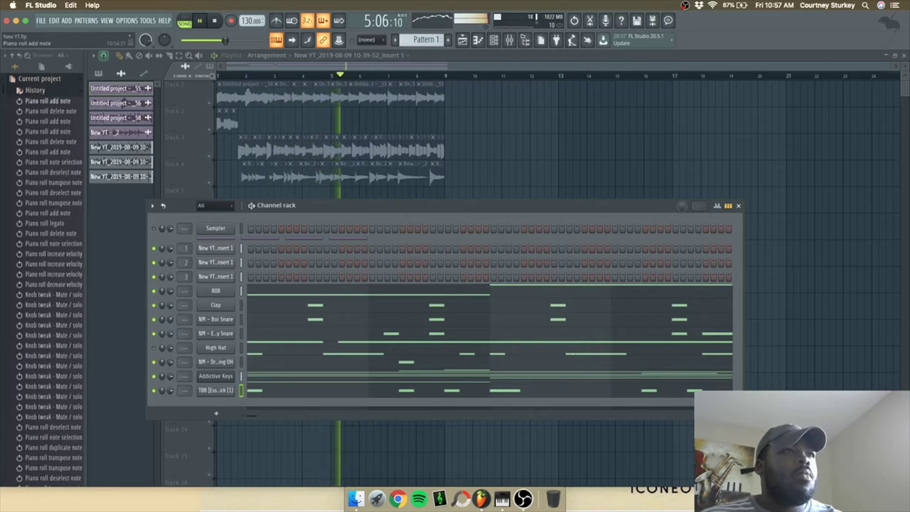
Collapse the project history in the browser and move the Addictive Keys channel up six places, above the 808.
{"action": "left_click", "coordinate": [35, 90]}
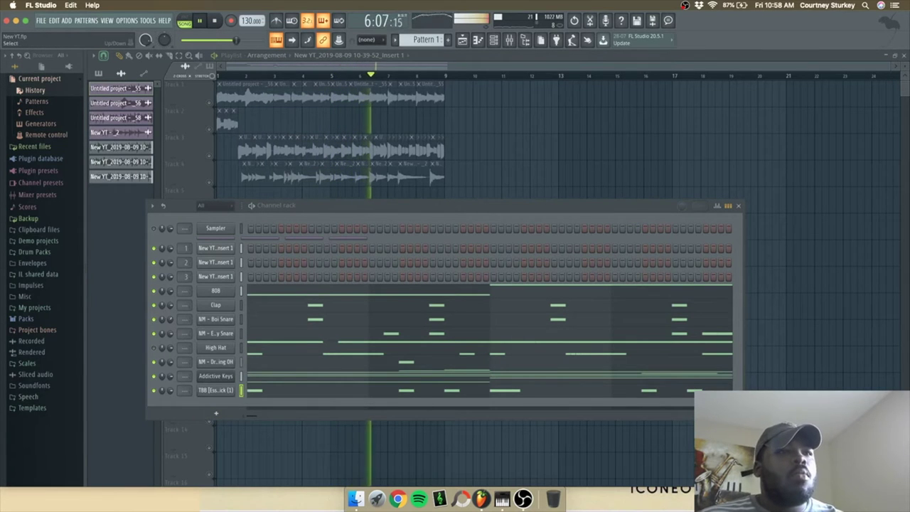
{"action": "left_click", "coordinate": [242, 376]}
{"action": "key", "text": "alt+Up"}
{"action": "key", "text": "alt+Up"}
{"action": "key", "text": "alt+Up"}
{"action": "key", "text": "alt+Up"}
{"action": "key", "text": "alt+Up"}
{"action": "key", "text": "alt+Up"}
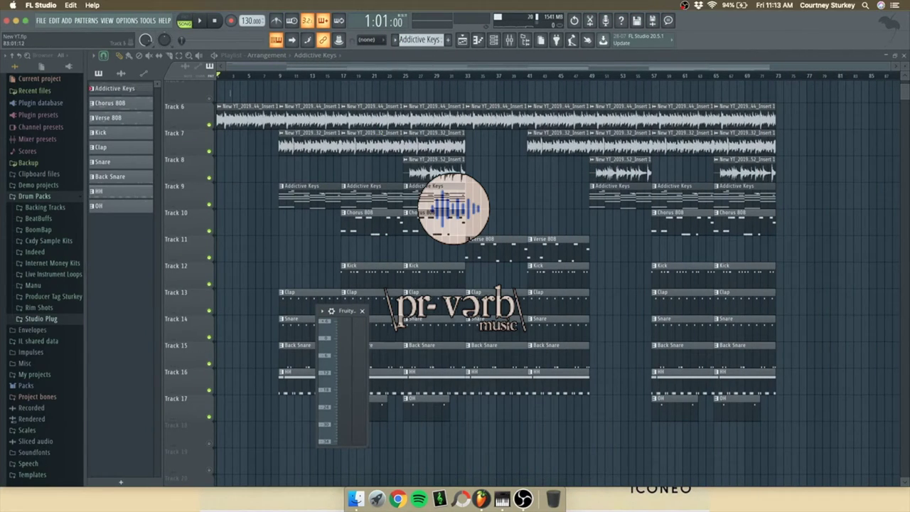
Close the Fruity plugin window over the playlist and play the full arrangement from the start.
{"action": "left_click", "coordinate": [362, 310]}
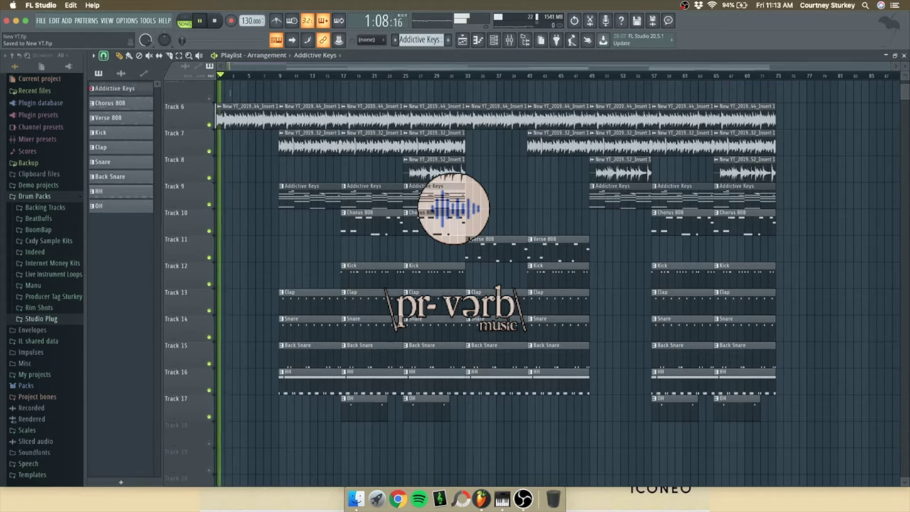